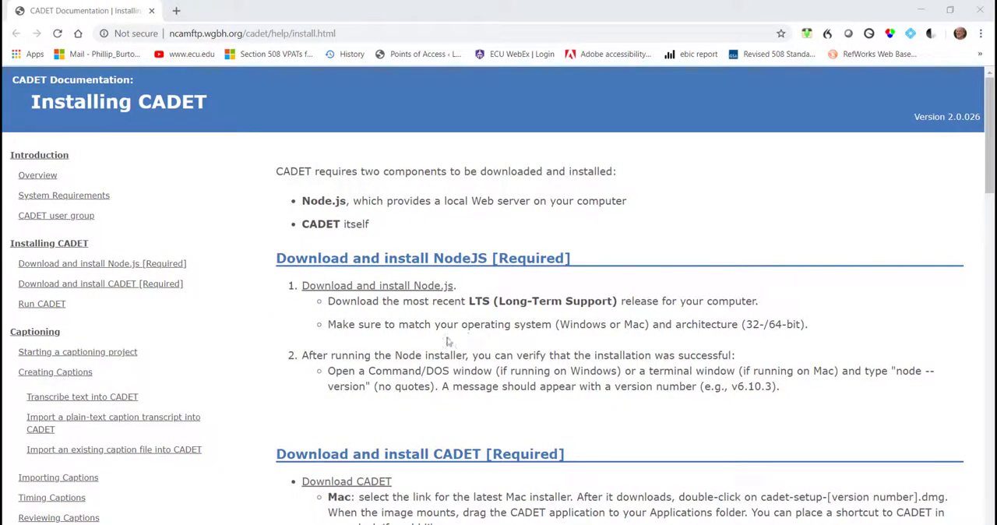
# Step: Open the Node.js site from the installation guide and download the 12.4.0 Current installer for Windows x64
pyautogui.scroll(-1, 432, 235)
pyautogui.click(405, 224)
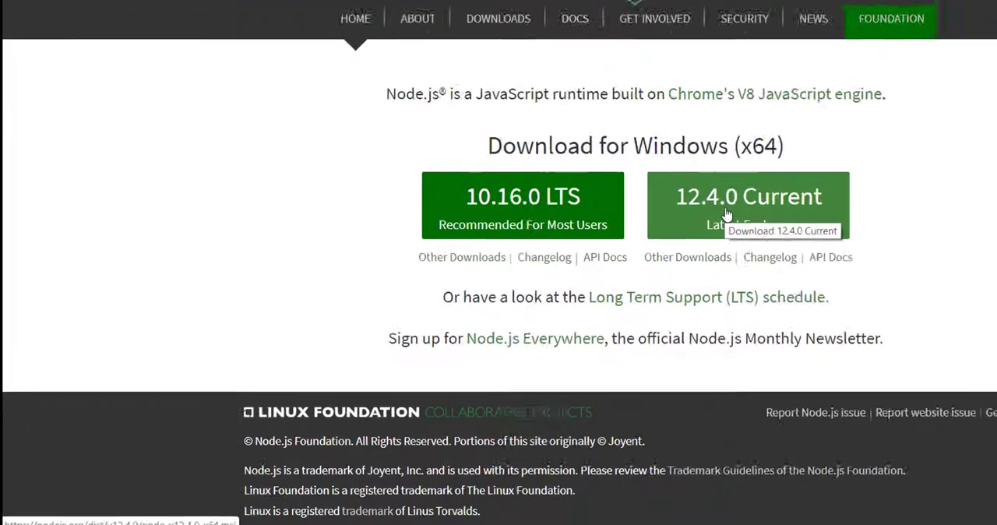
pyautogui.click(563, 284)
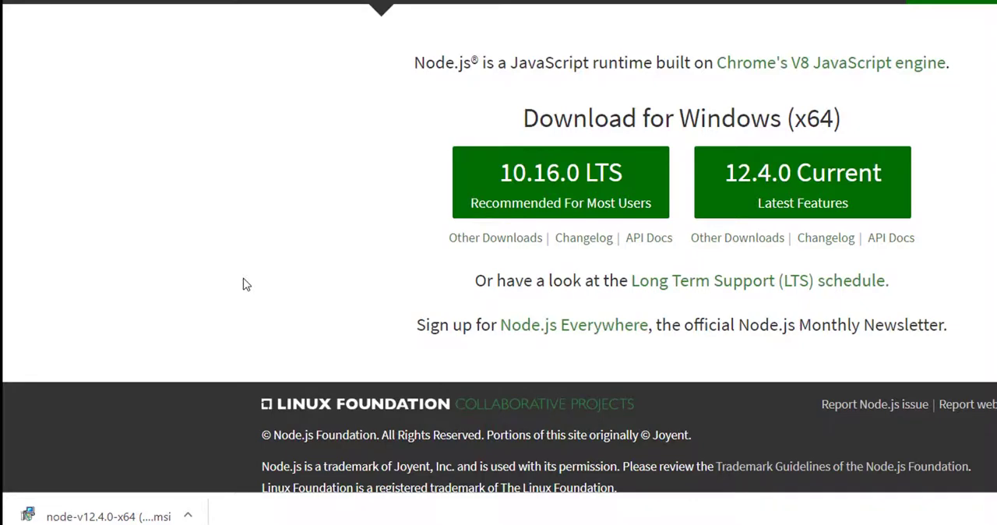
pyautogui.click(244, 284)
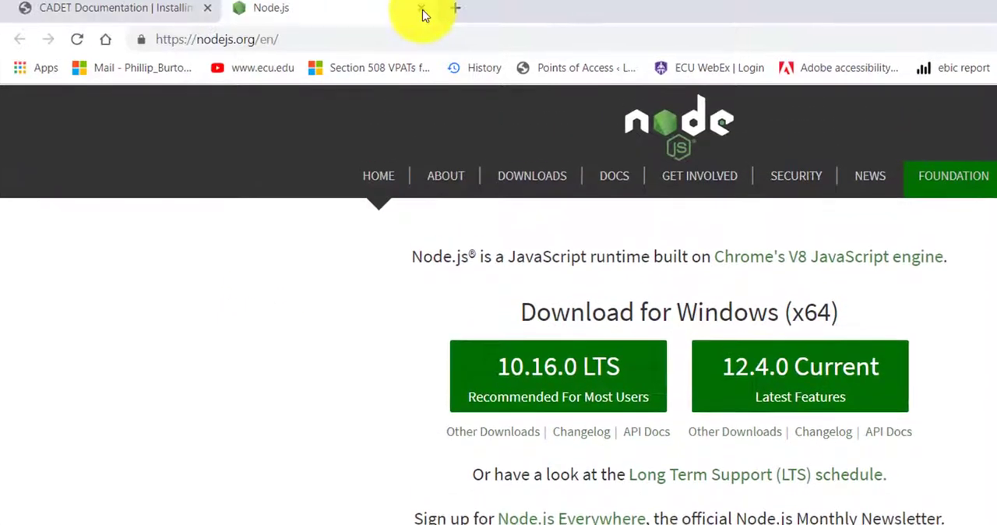
# Step: Return to the CADET installation guide and open the CADET download link
pyautogui.click(421, 11)
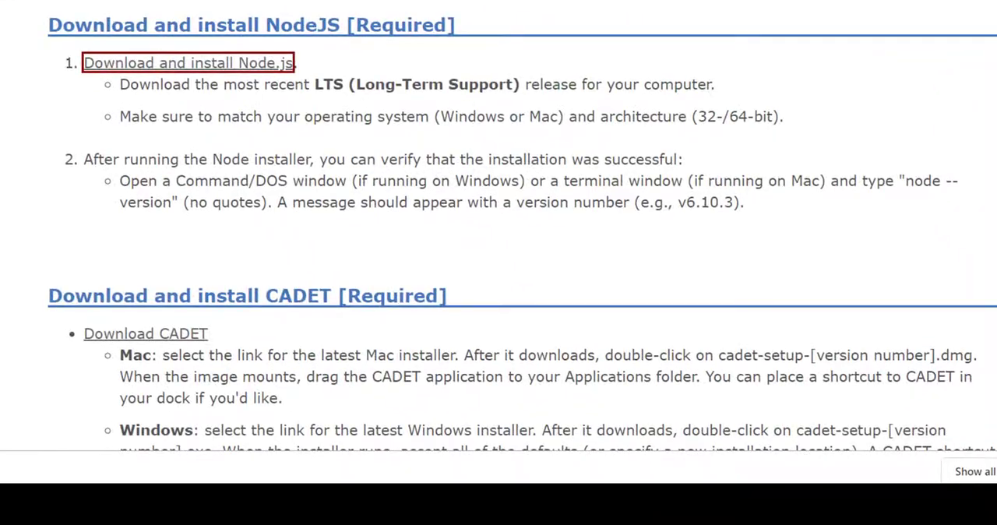
pyautogui.scroll(-1, 138, 351)
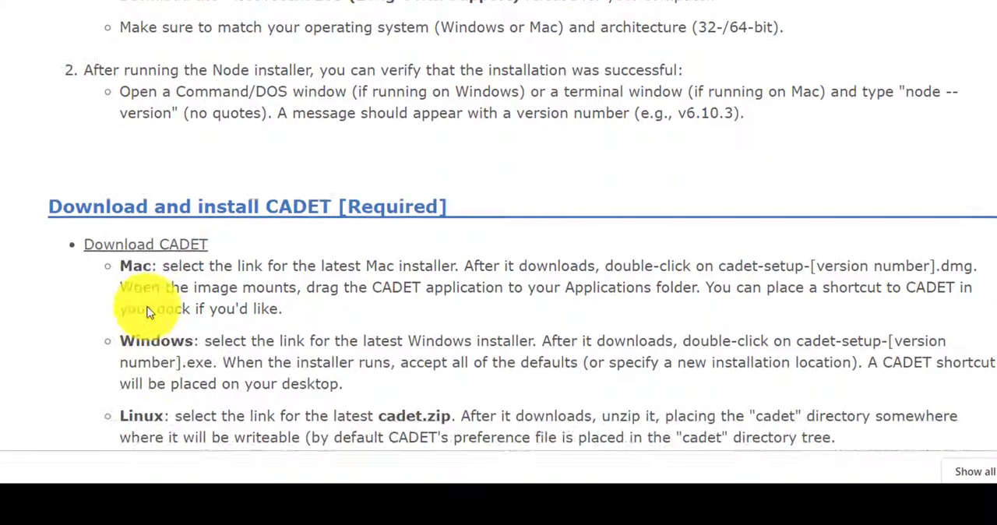
pyautogui.click(125, 249)
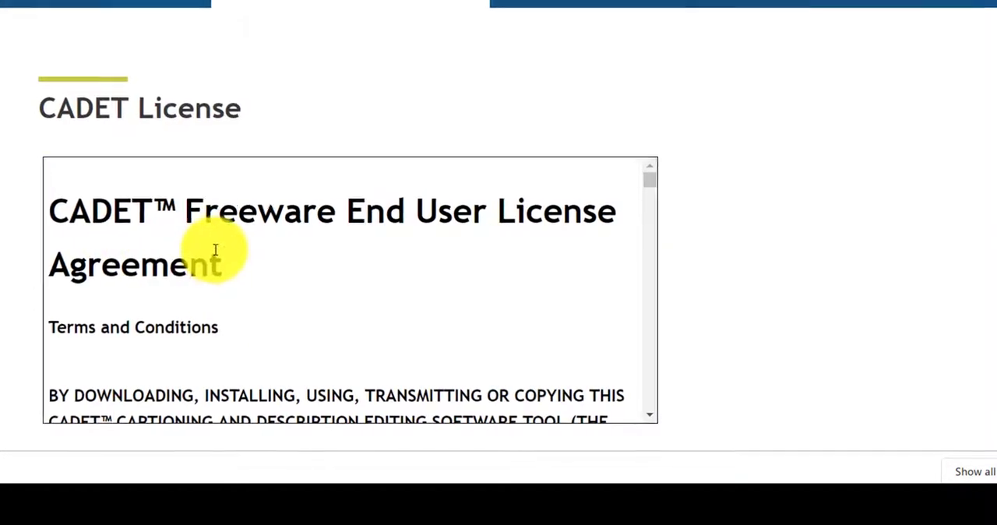
# Step: Agree to the CADET end-user license and download the Windows installer
pyautogui.scroll(-3, 226, 262)
pyautogui.scroll(-15, 226, 262)
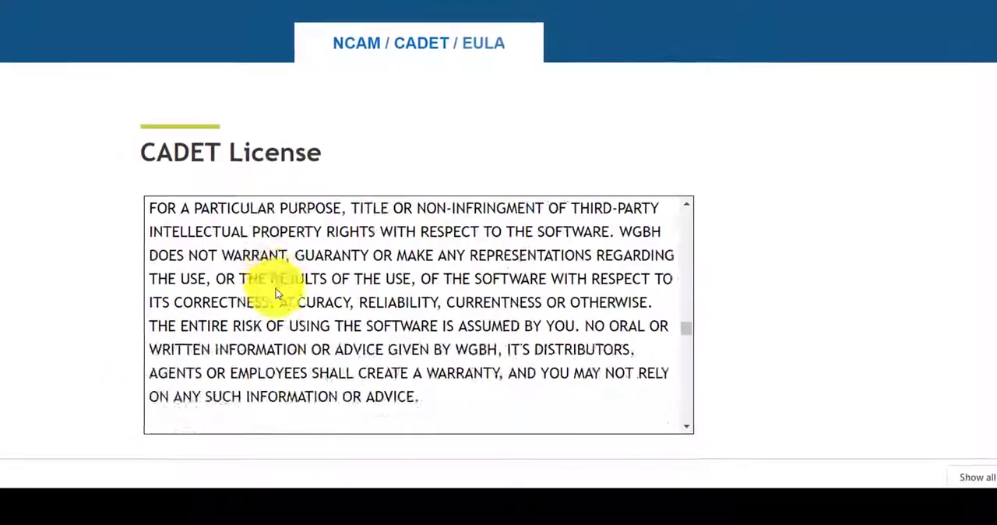
pyautogui.scroll(-10, 292, 300)
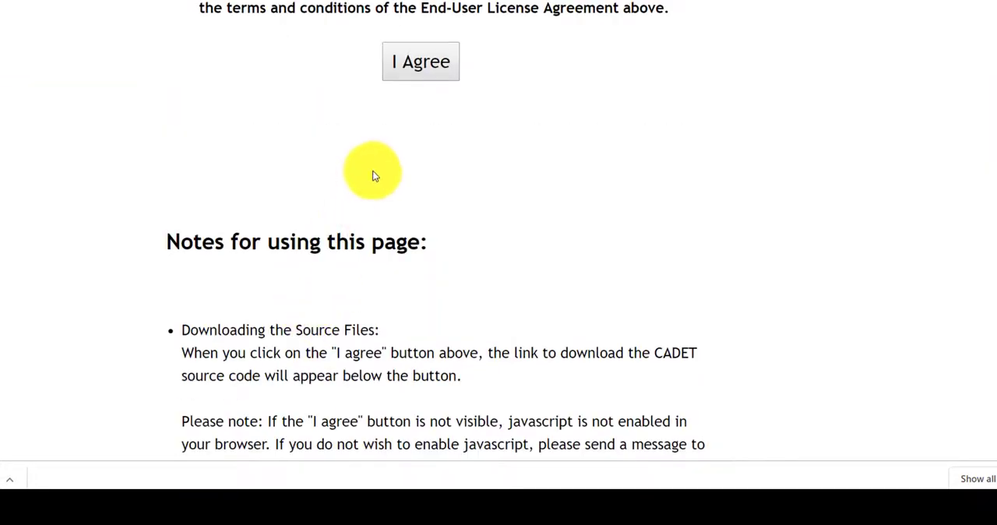
pyautogui.click(425, 78)
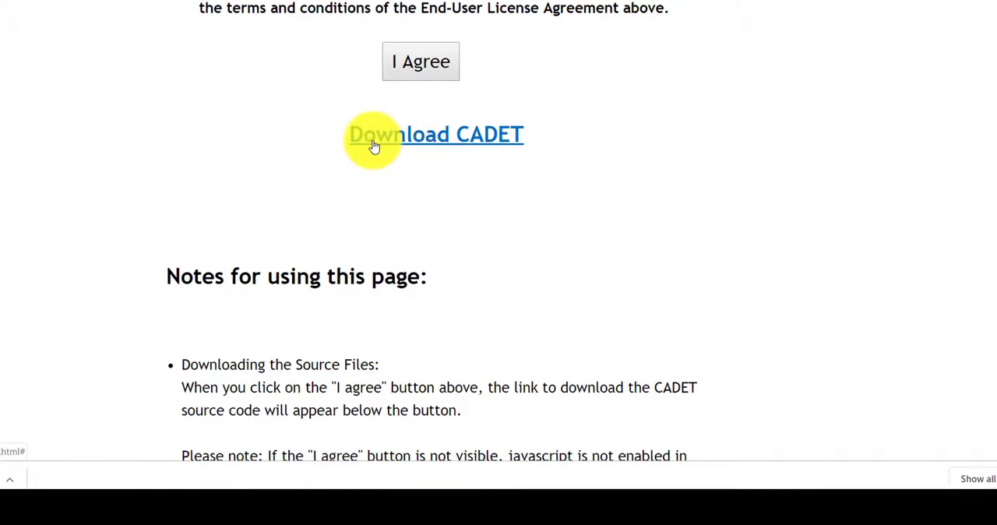
pyautogui.click(373, 147)
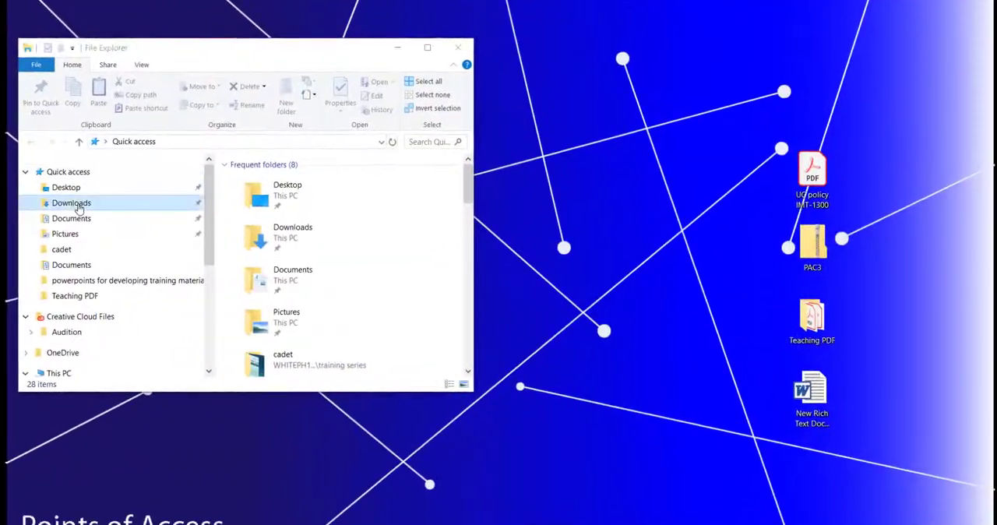
pyautogui.click(79, 204)
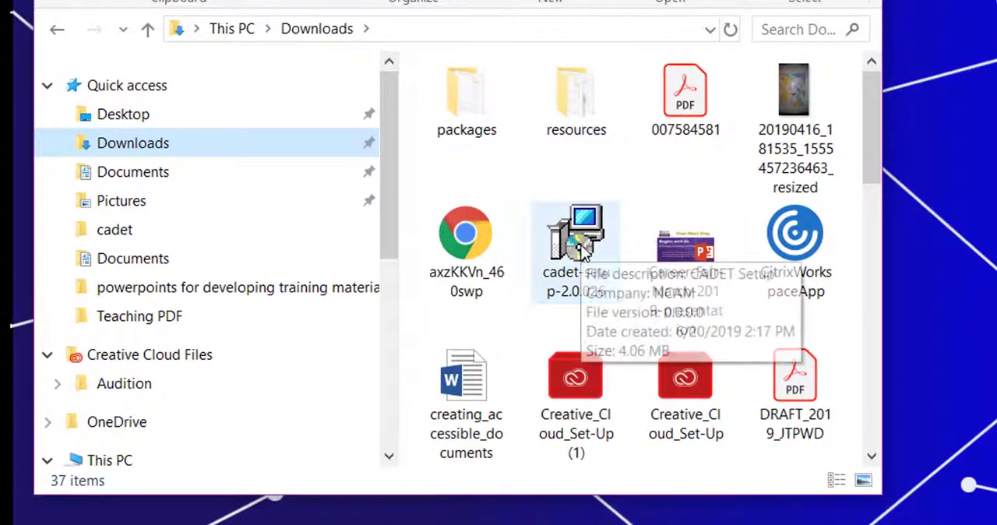
# Step: Run cadet-setup-2.0.026 from Downloads and accept the existing folder C:\Program Files (x86)\CADET as the destination
pyautogui.click(582, 248)
pyautogui.doubleClick(583, 248)
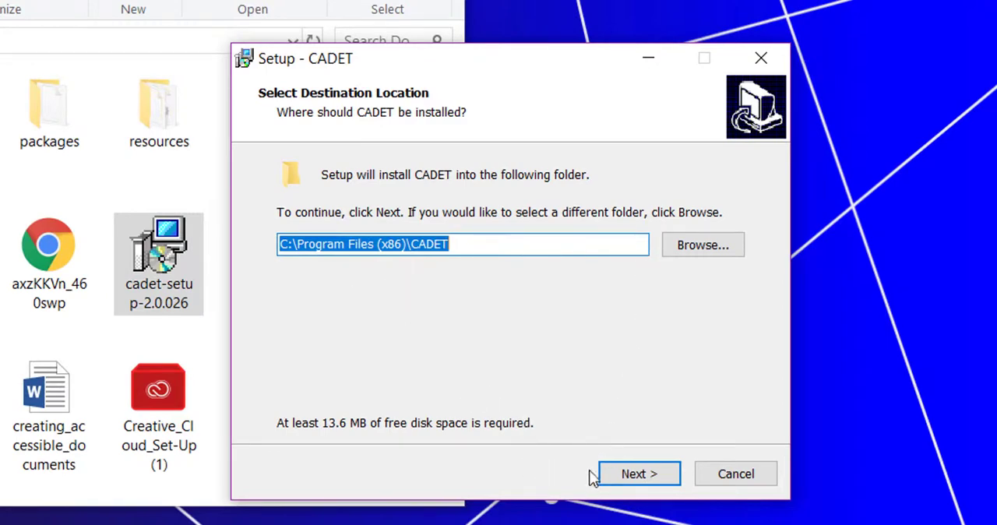
pyautogui.click(632, 479)
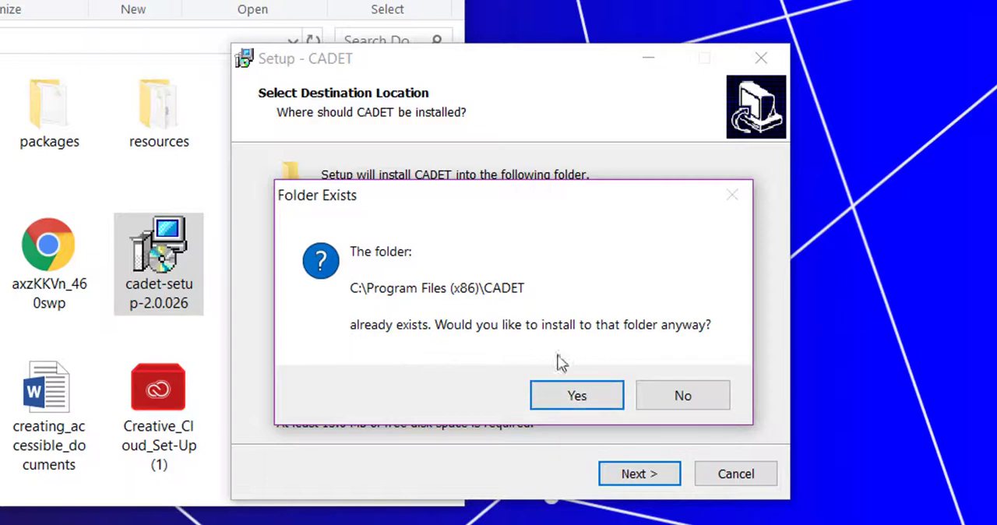
pyautogui.click(574, 397)
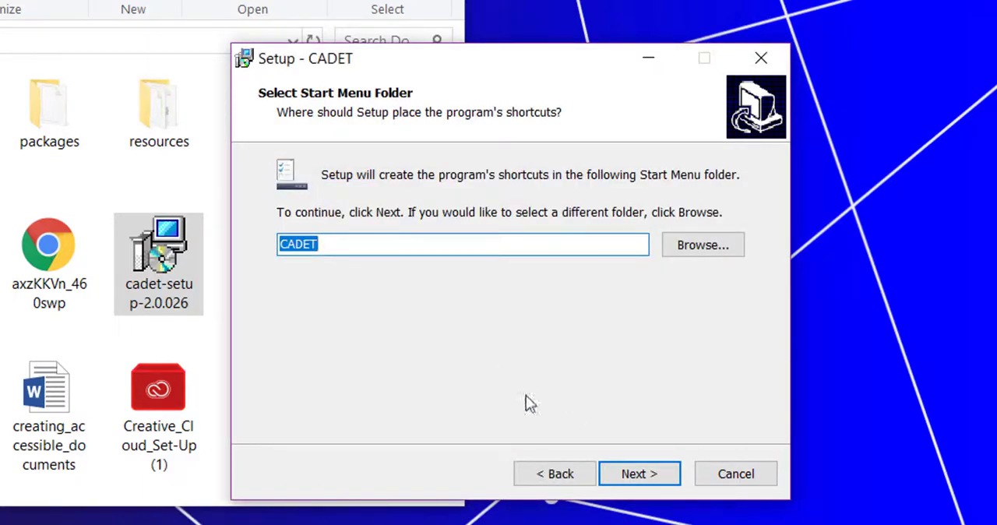
# Step: Install CADET with the CADET Start Menu folder and a desktop shortcut, finish the setup and close the Downloads window
pyautogui.click(633, 477)
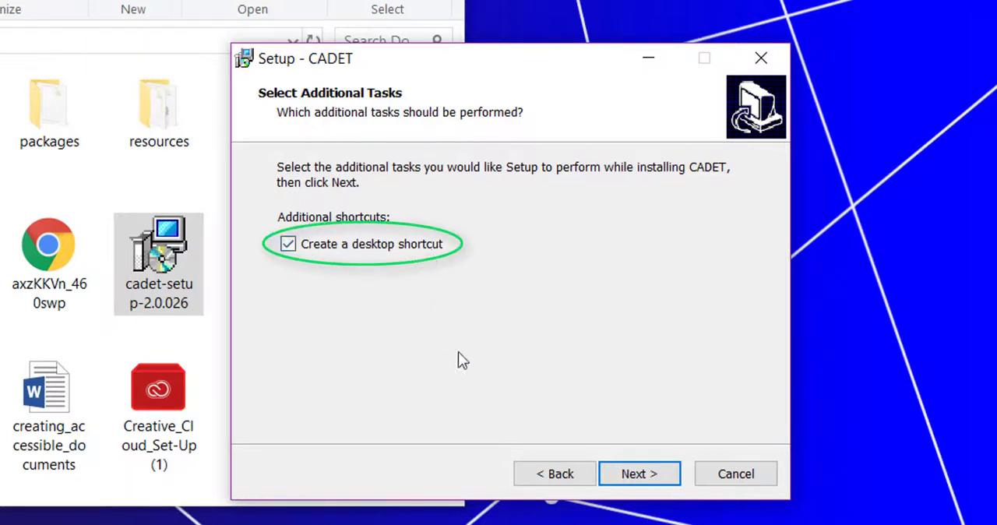
pyautogui.click(637, 475)
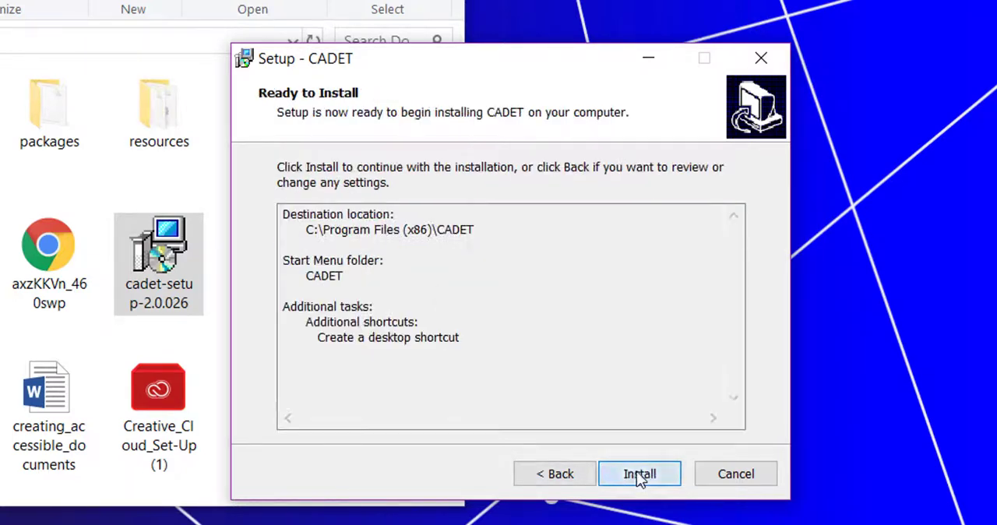
pyautogui.click(640, 475)
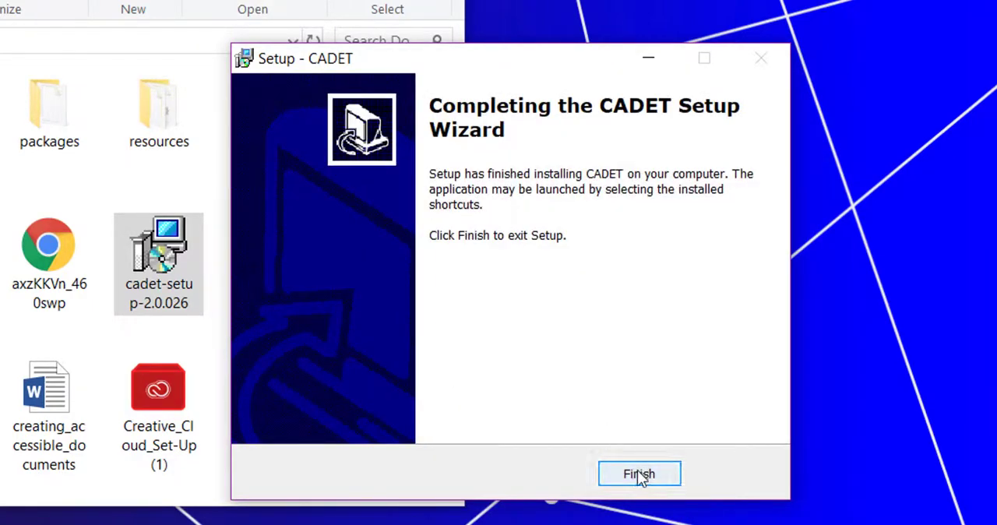
pyautogui.click(635, 467)
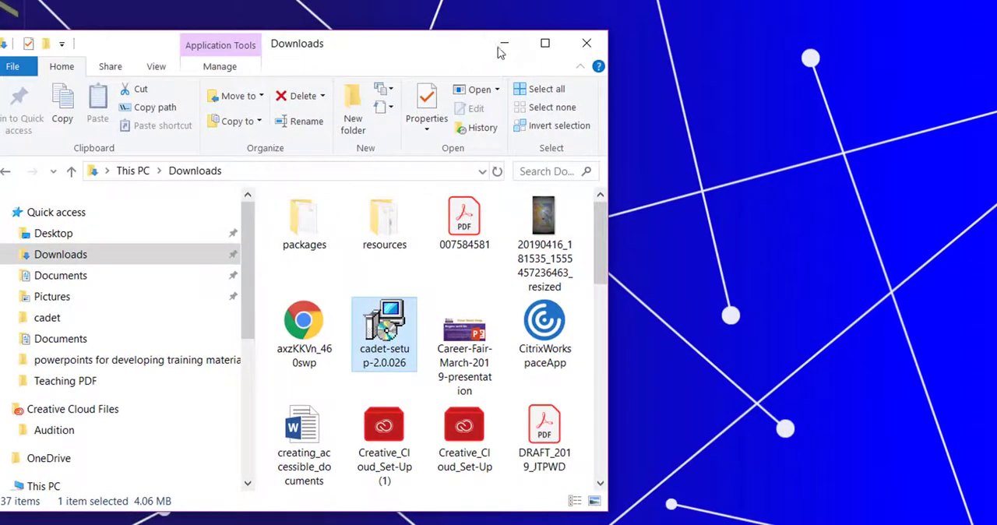
pyautogui.click(585, 43)
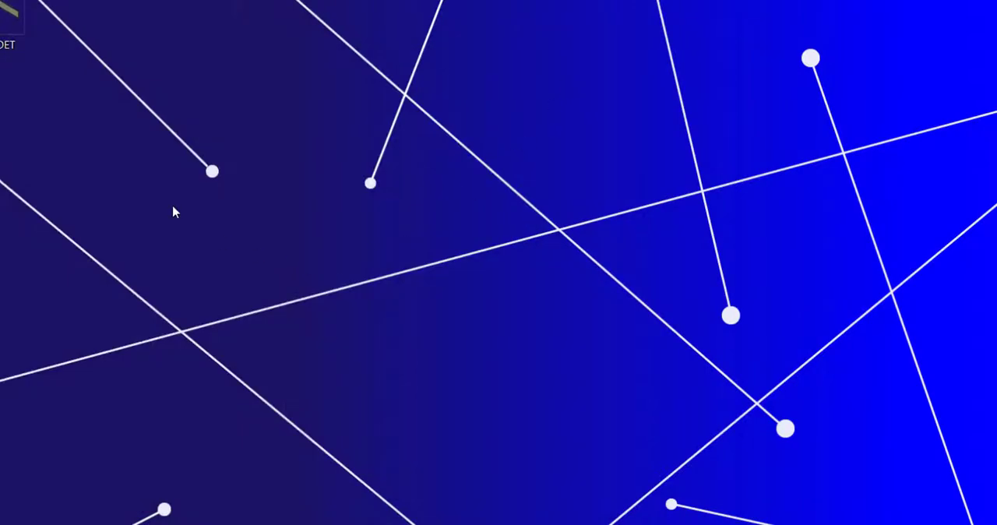
# Step: Move the CADET shortcut to an open area of the desktop and launch CADET from it, minimizing its server log
pyautogui.moveTo(17, 23); pyautogui.dragTo(299, 229)
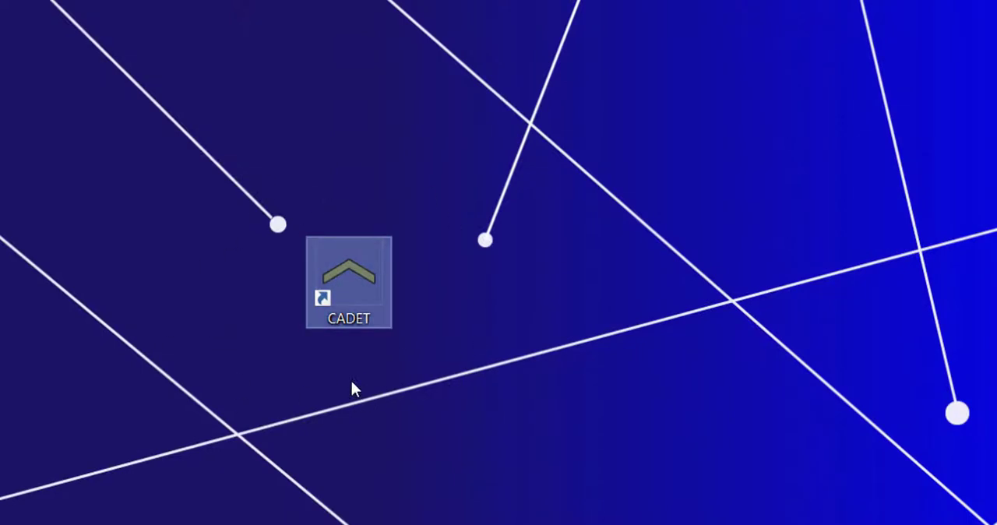
pyautogui.doubleClick(343, 272)
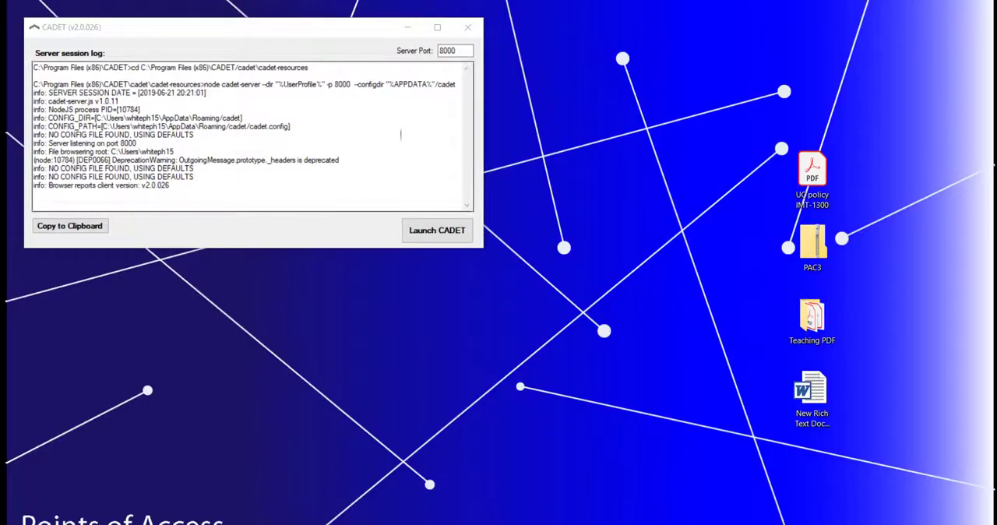
pyautogui.click(407, 28)
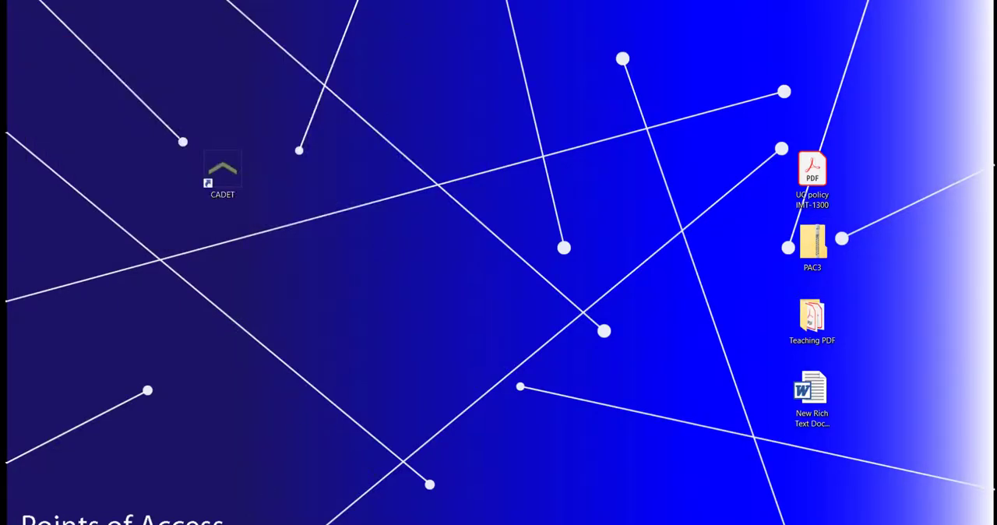
pyautogui.click(254, 499)
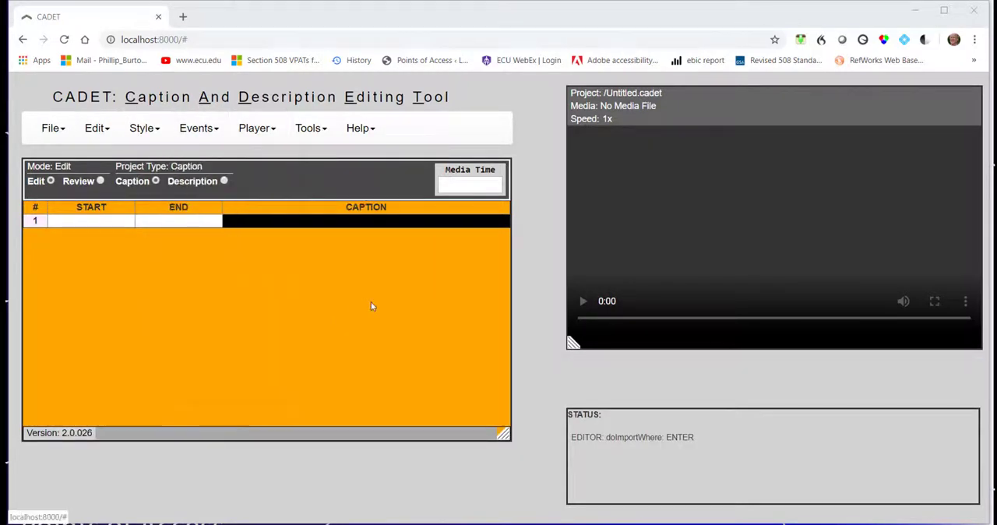
# Step: Examine the supported media file extensions in the CADET preferences and accept the settings
pyautogui.click(309, 136)
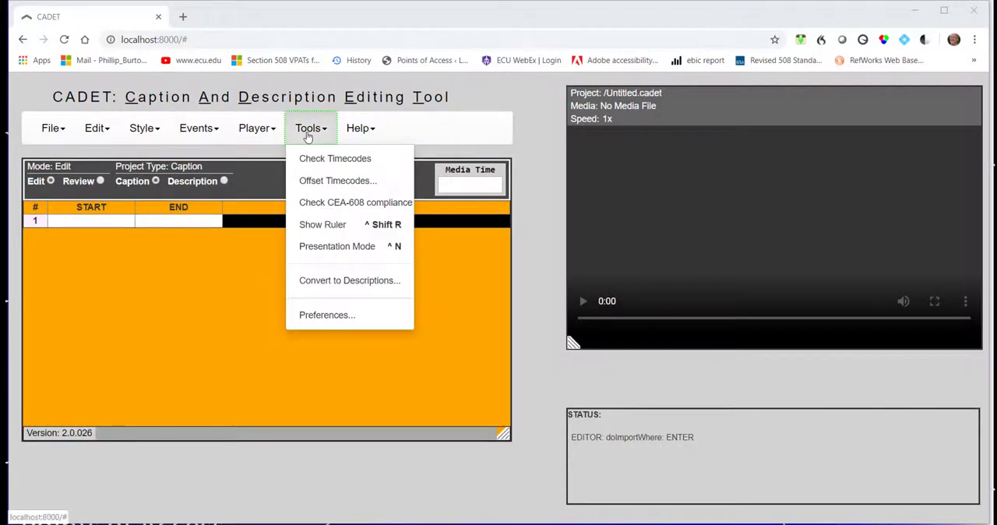
pyautogui.click(321, 315)
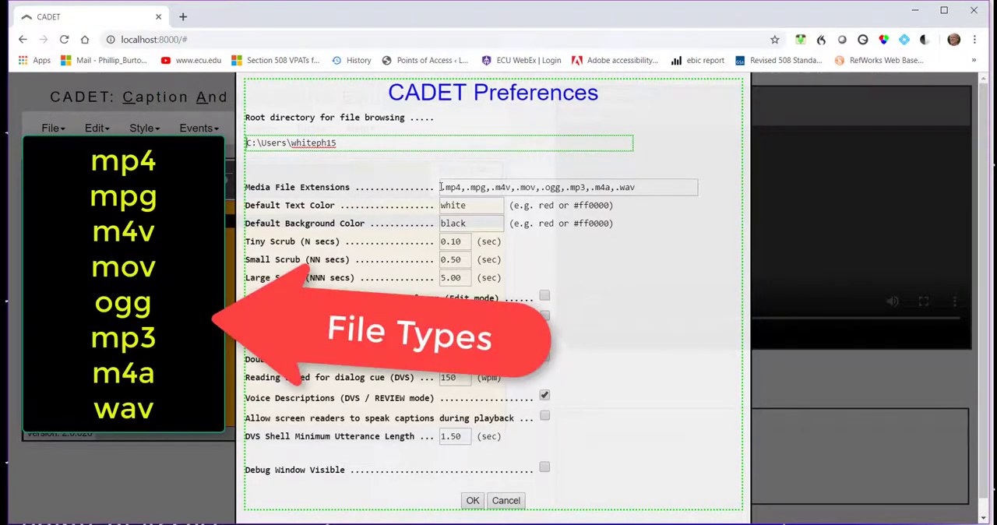
pyautogui.moveTo(441, 187); pyautogui.dragTo(625, 192)
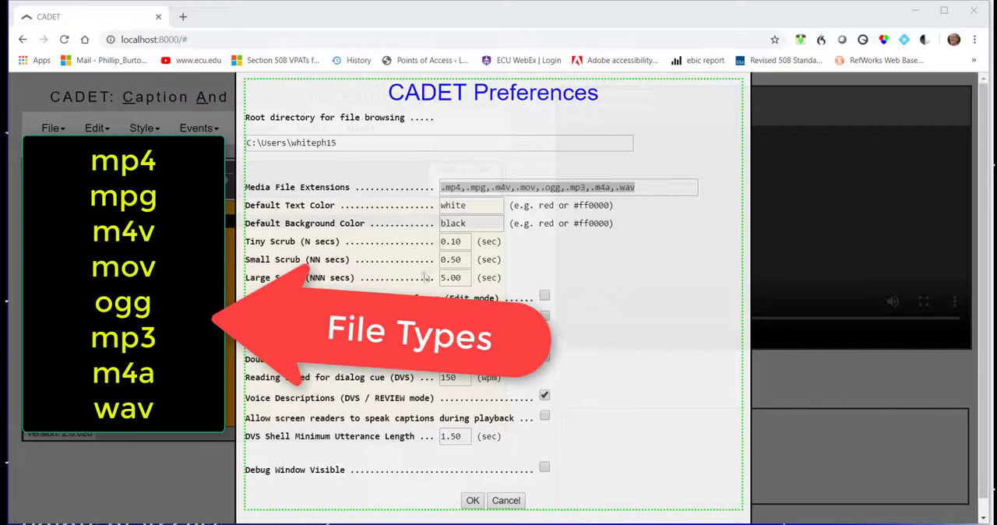
pyautogui.click(471, 500)
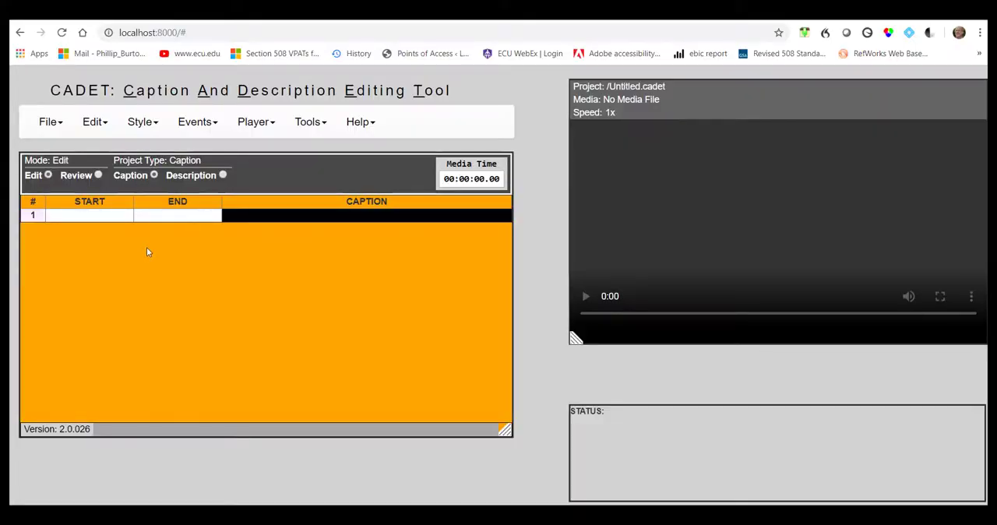
pyautogui.click(47, 117)
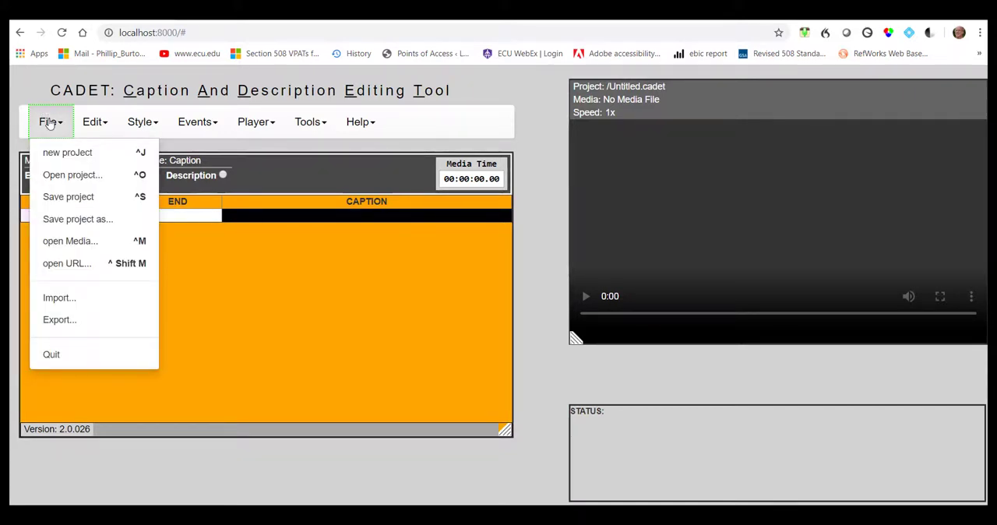
pyautogui.click(65, 265)
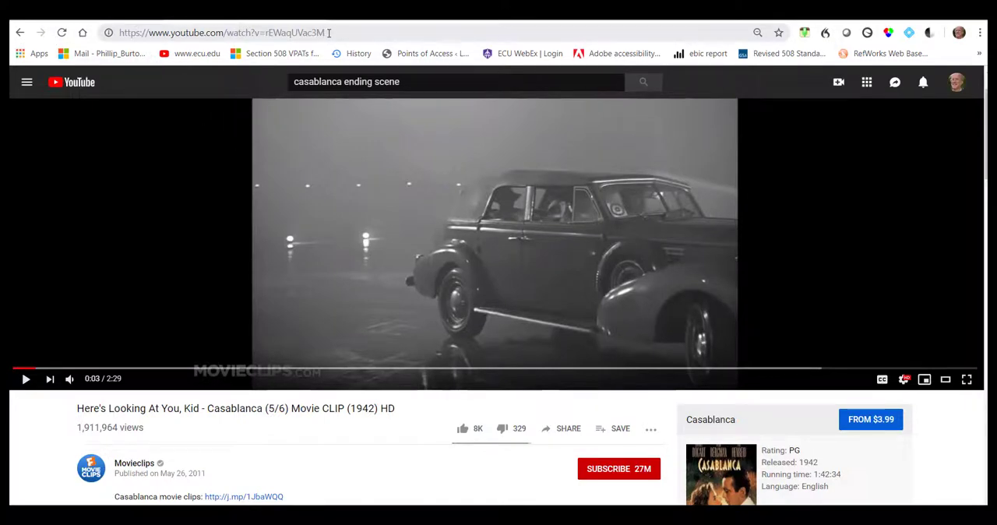
pyautogui.moveTo(329, 32); pyautogui.dragTo(117, 35)
pyautogui.hotkey('ctrl', 'c')
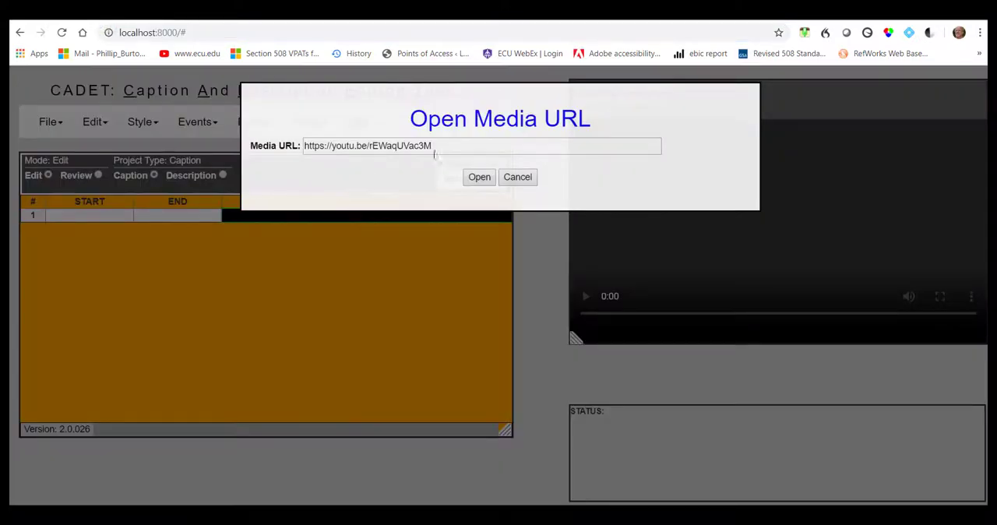
pyautogui.moveTo(433, 146); pyautogui.dragTo(302, 146)
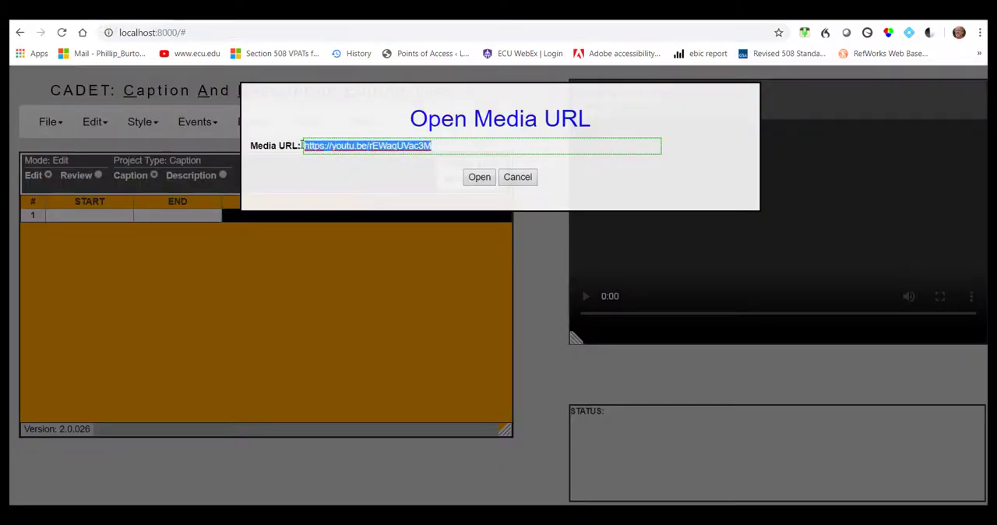
pyautogui.hotkey('ctrl', 'v')
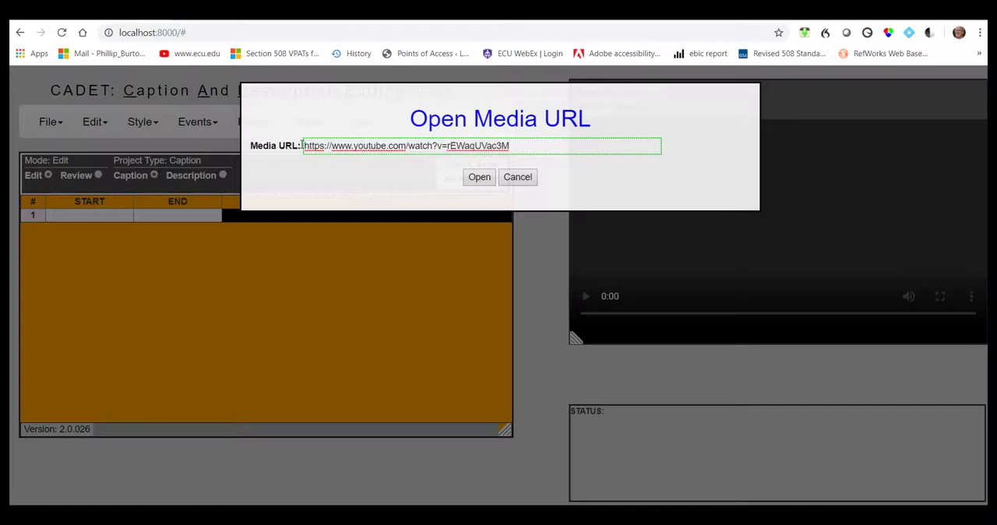
pyautogui.click(479, 177)
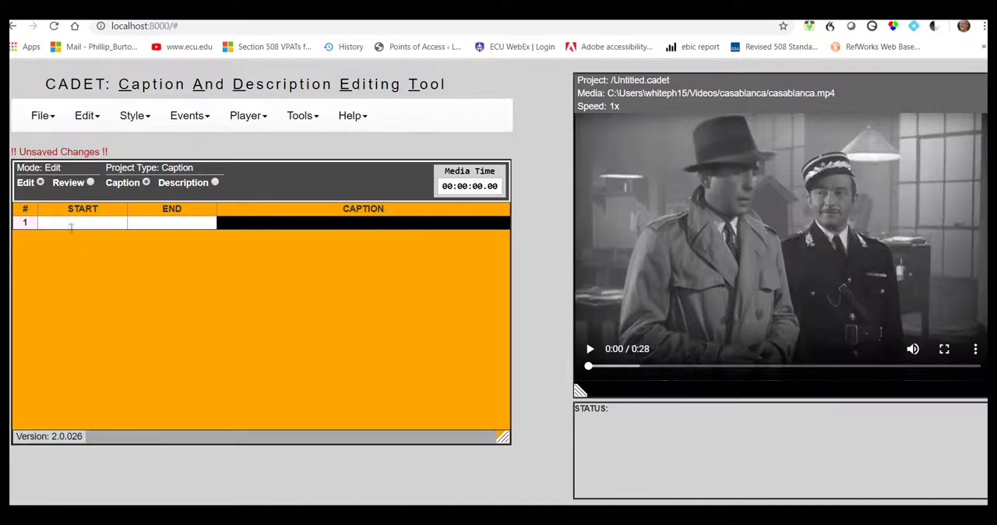
# Step: Import casablanca.srt from the captions folder in Videos as an SRT timed-text file
pyautogui.click(42, 117)
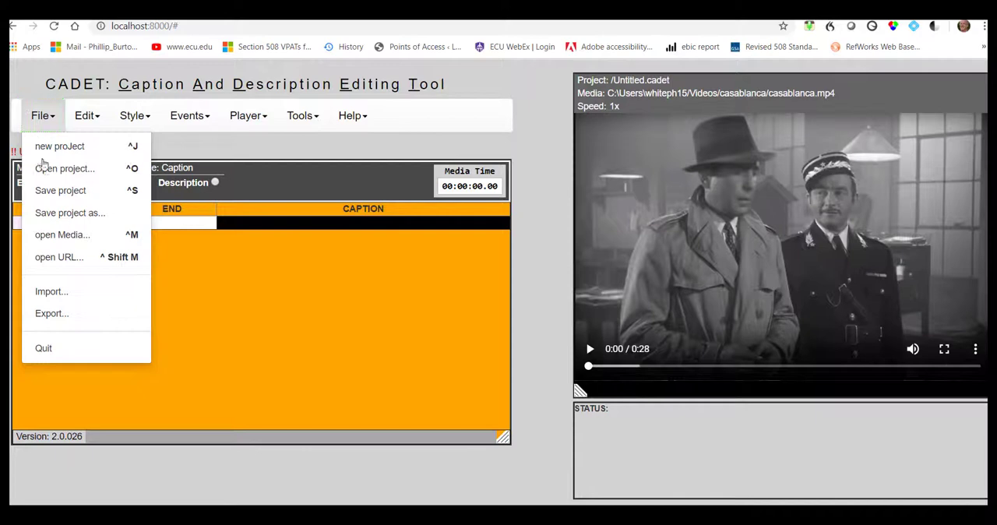
pyautogui.click(66, 299)
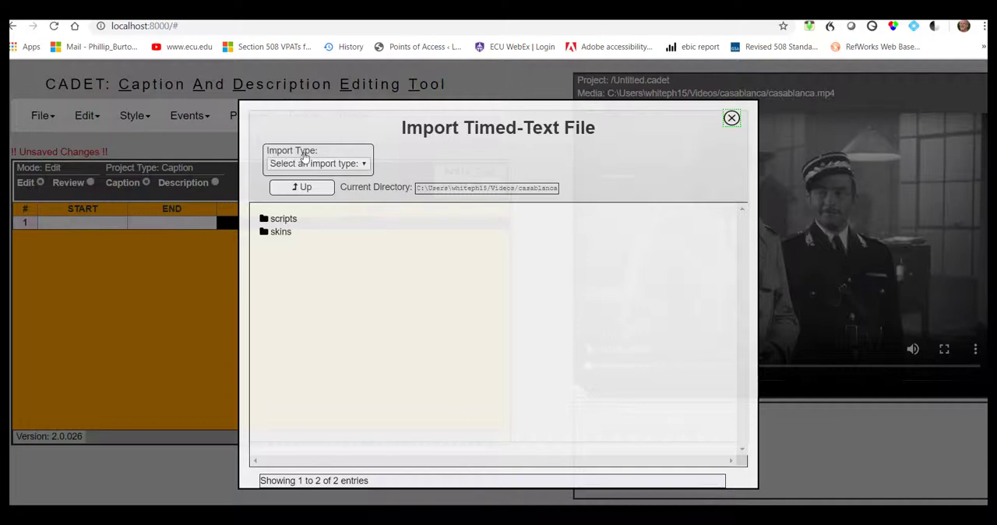
pyautogui.click(364, 165)
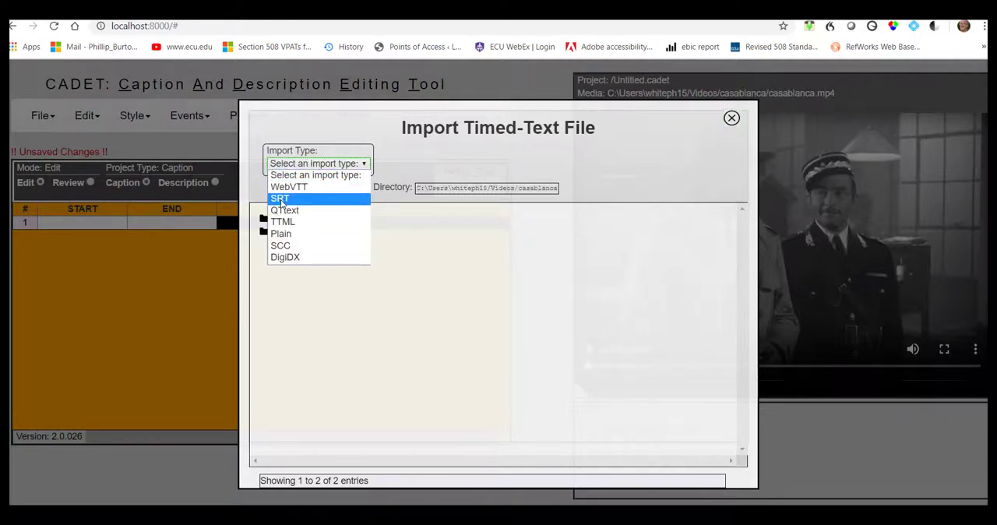
pyautogui.click(280, 200)
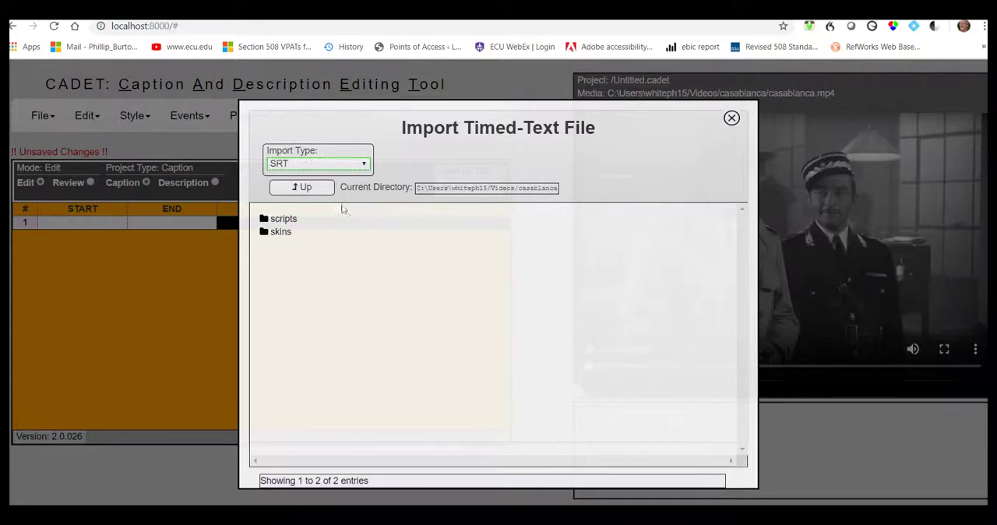
pyautogui.click(317, 190)
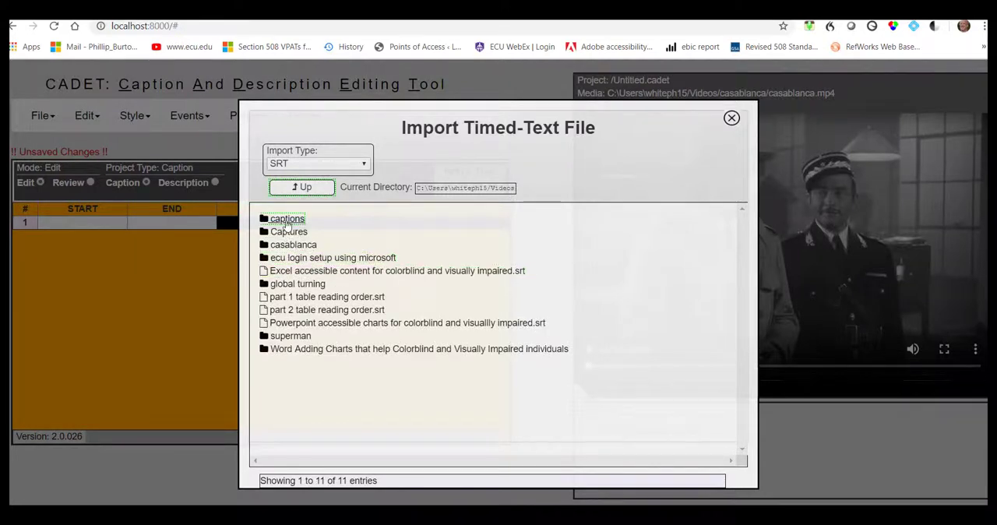
pyautogui.click(287, 223)
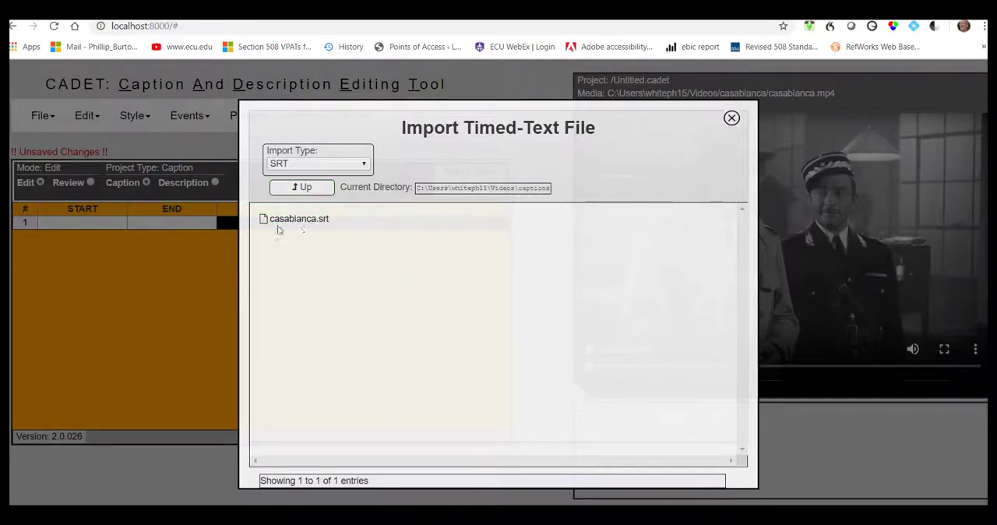
pyautogui.doubleClick(292, 225)
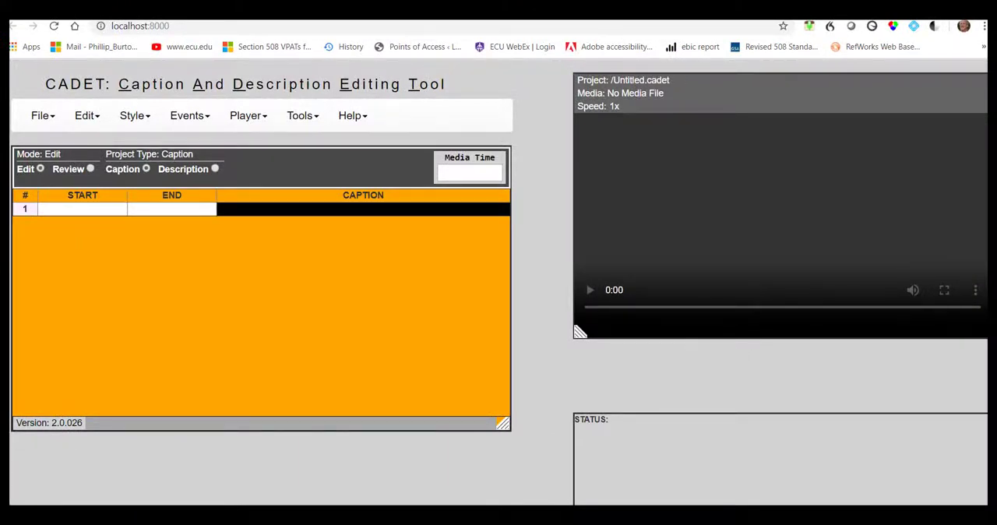
# Step: Open casablanca.mp4 from the casablanca folder in Videos as the project's media file
pyautogui.click(39, 117)
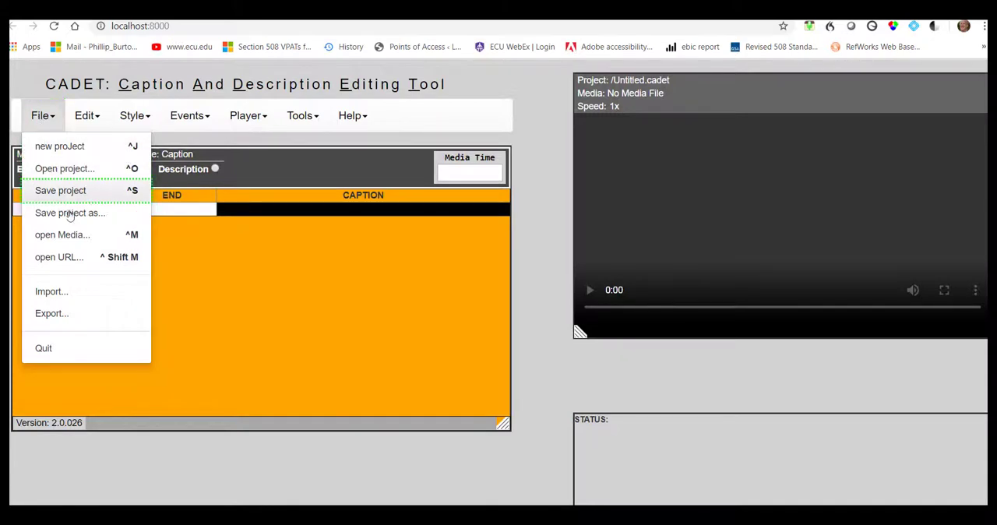
pyautogui.click(78, 237)
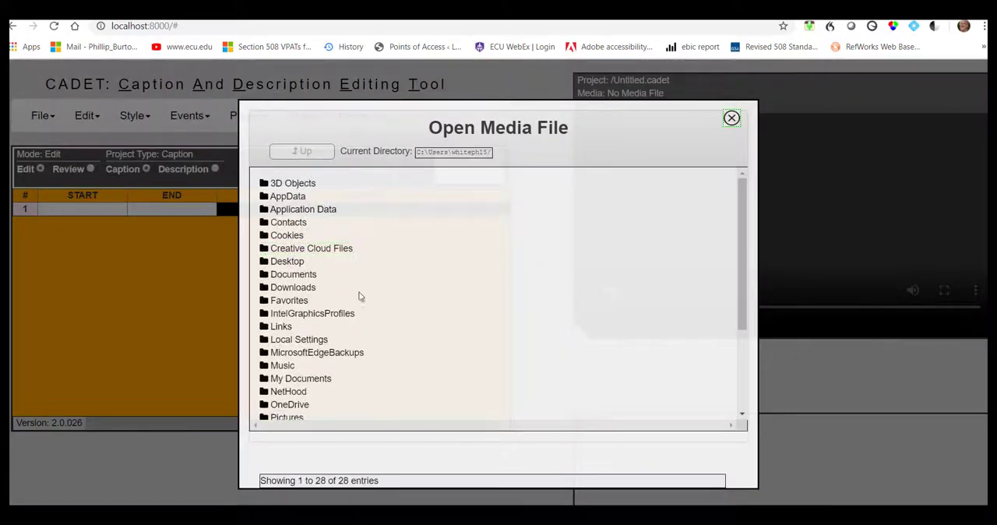
pyautogui.scroll(-2, 355, 285)
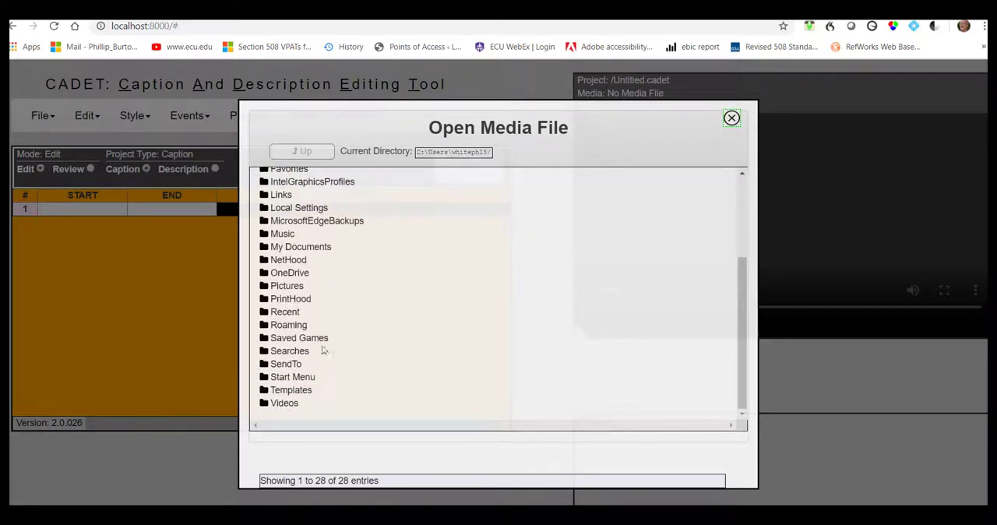
pyautogui.click(282, 408)
pyautogui.doubleClick(281, 405)
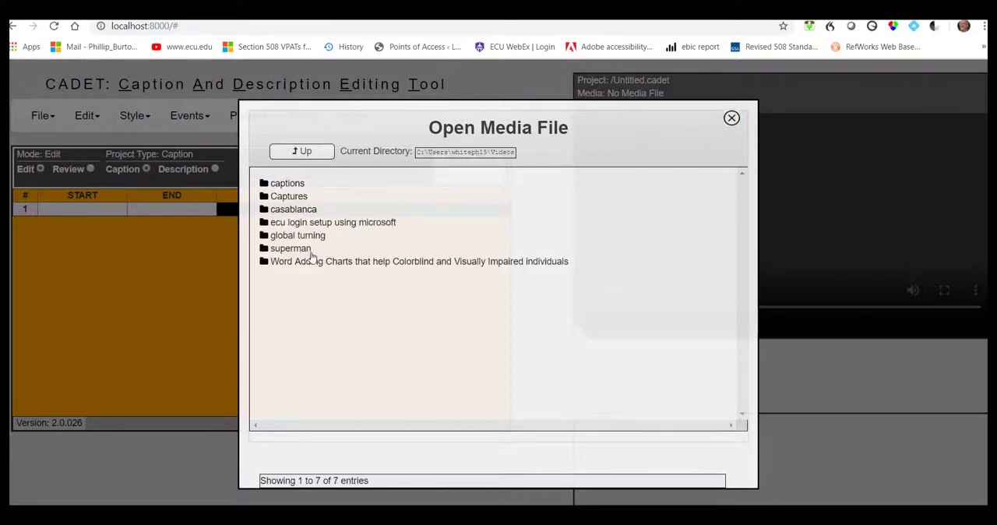
pyautogui.click(294, 211)
pyautogui.doubleClick(293, 210)
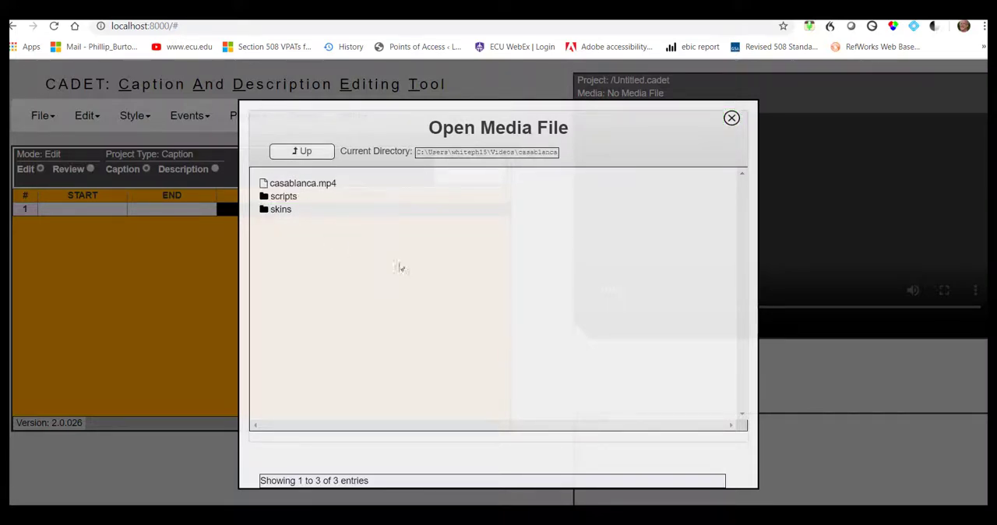
pyautogui.click(330, 190)
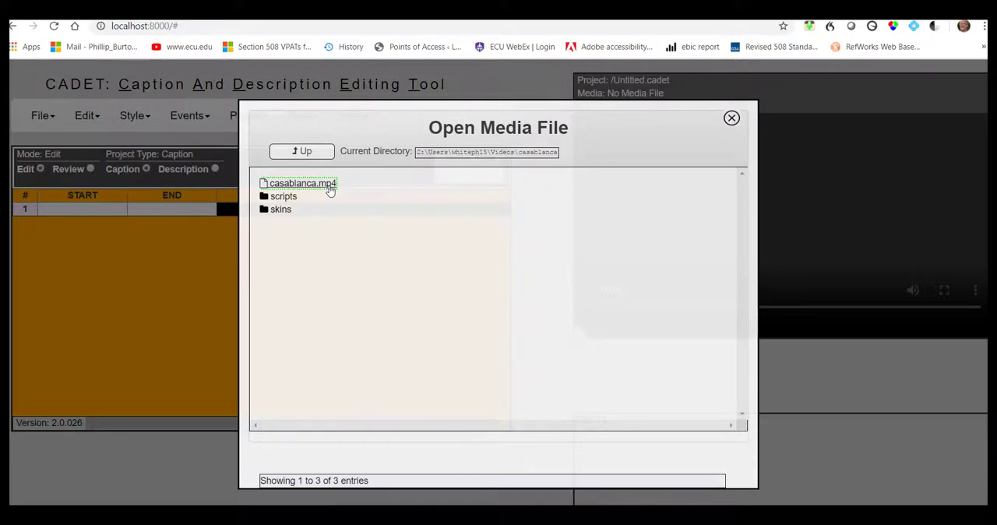
pyautogui.doubleClick(331, 190)
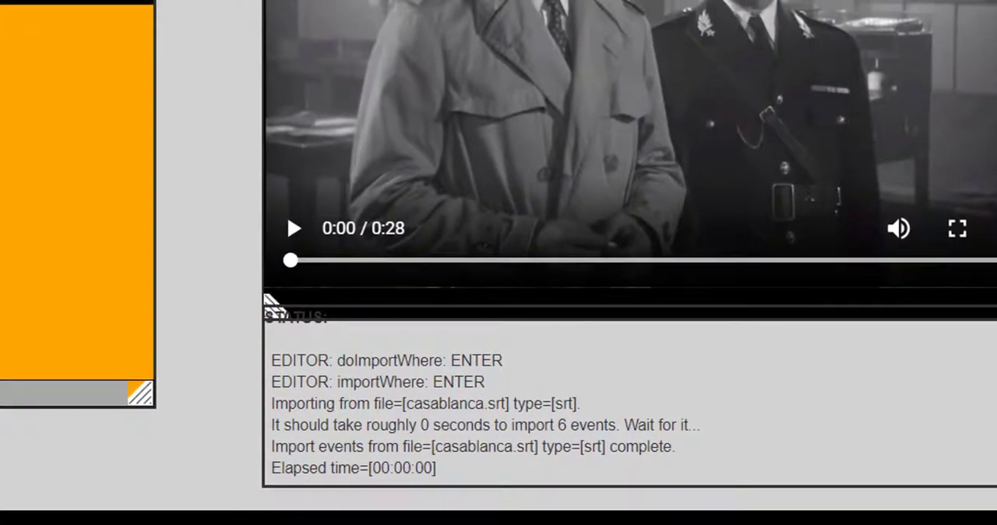
# Step: Cue the player to the start time and set the first row's start time to 00:00:00.00
pyautogui.click(436, 21)
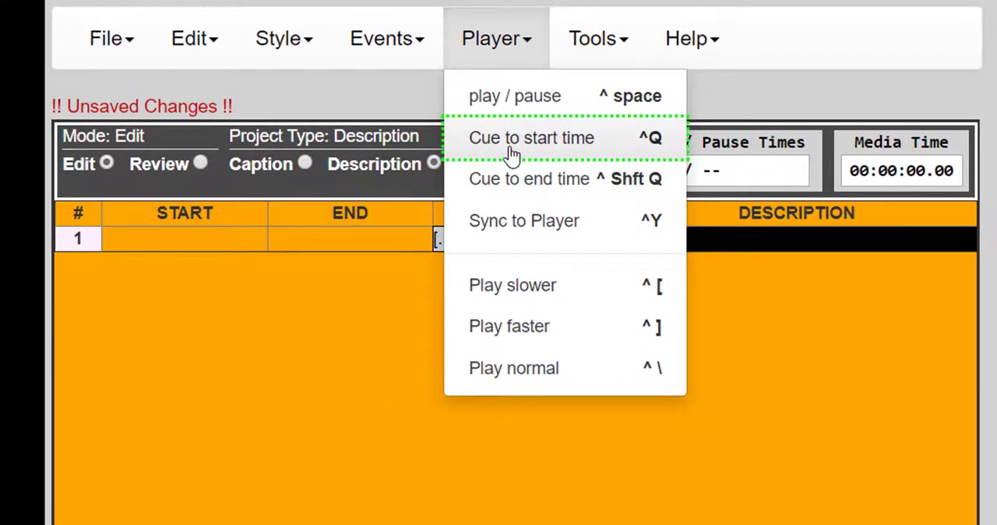
pyautogui.click(511, 154)
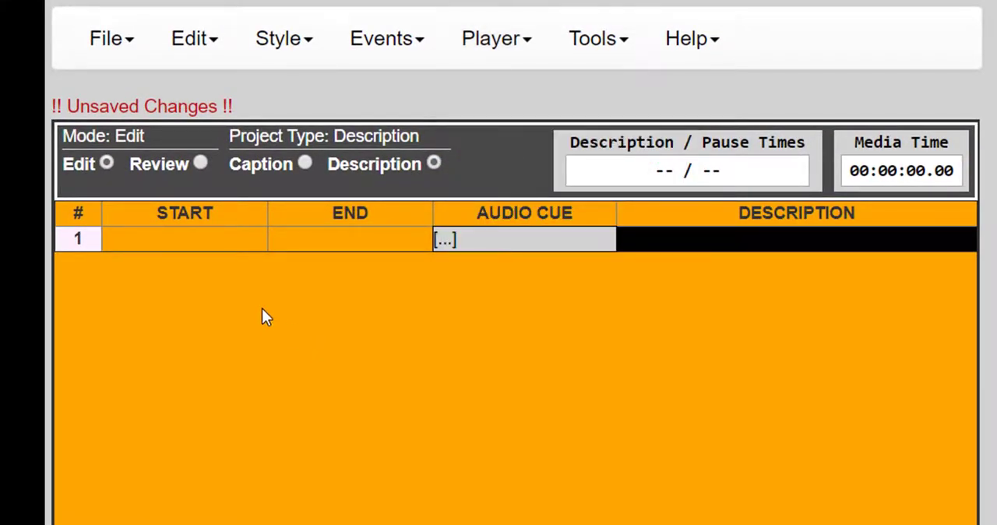
pyautogui.click(204, 236)
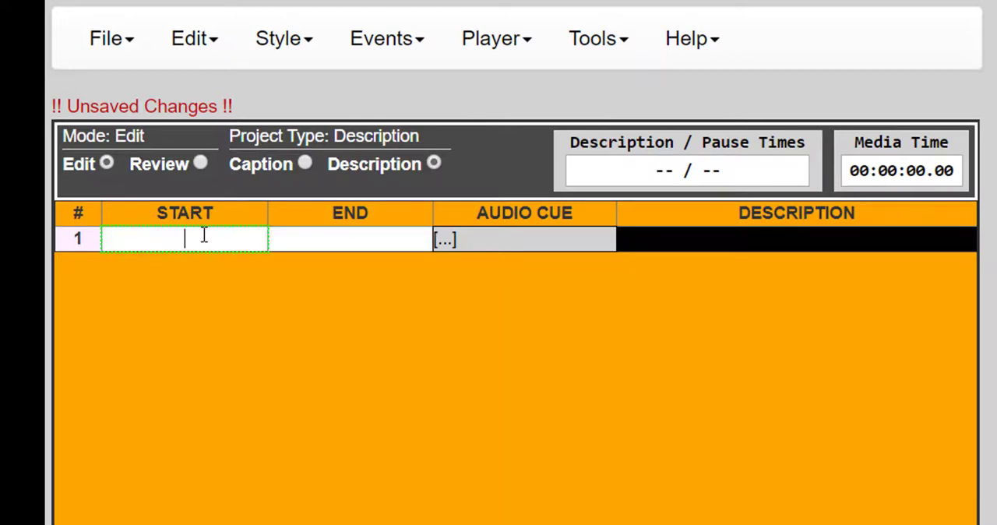
pyautogui.click(379, 47)
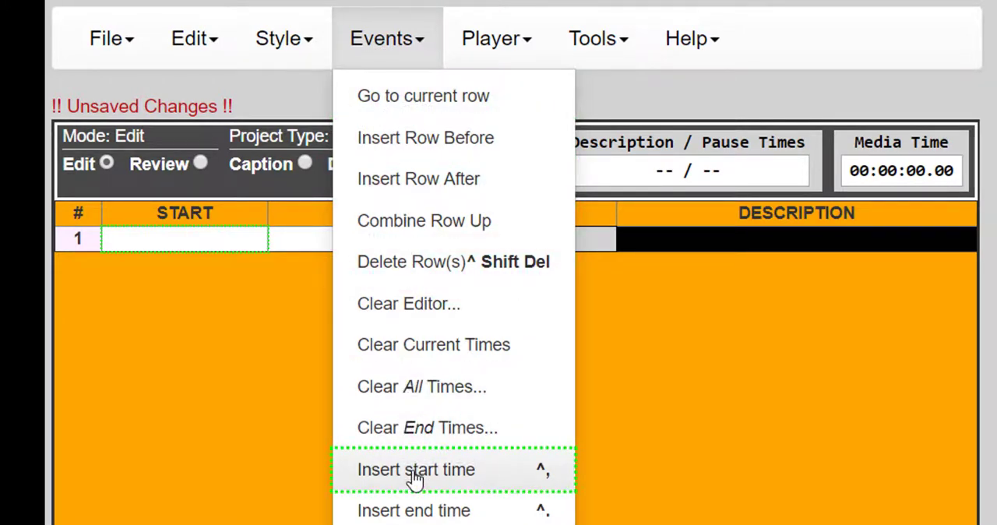
pyautogui.hotkey('ctrl', ',')
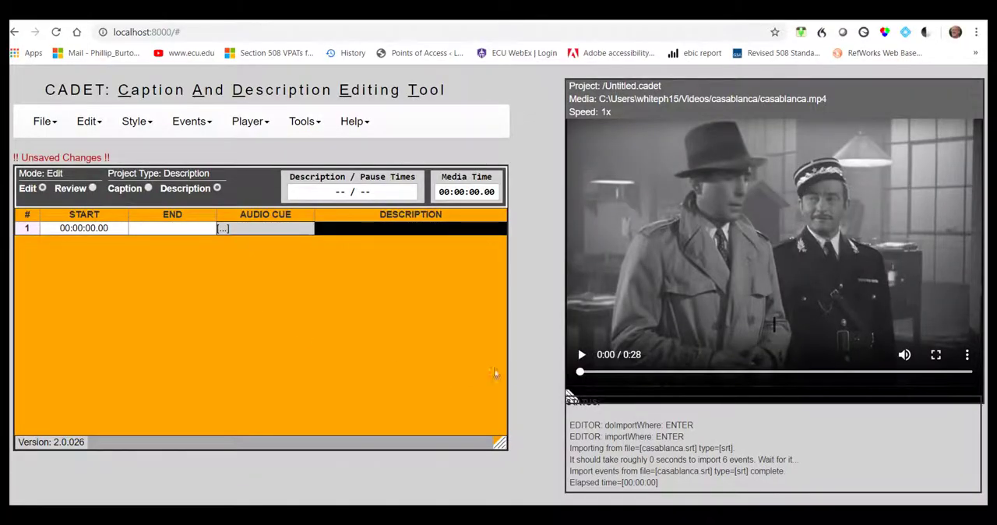
# Step: Play the clip to 00:00:05.20 and enter "It might be a good idea for you to disappear from Casablanca for a while" in row 1
pyautogui.click(581, 357)
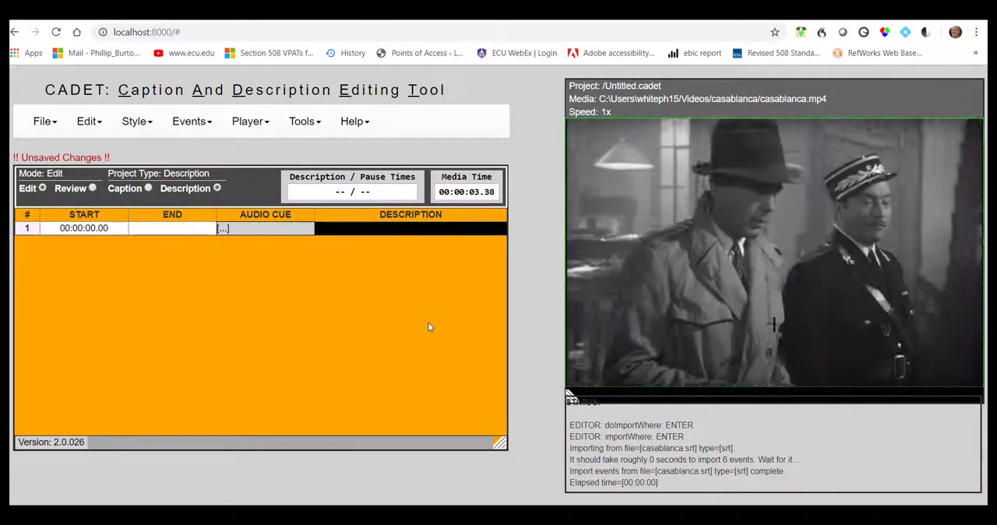
pyautogui.press('space')
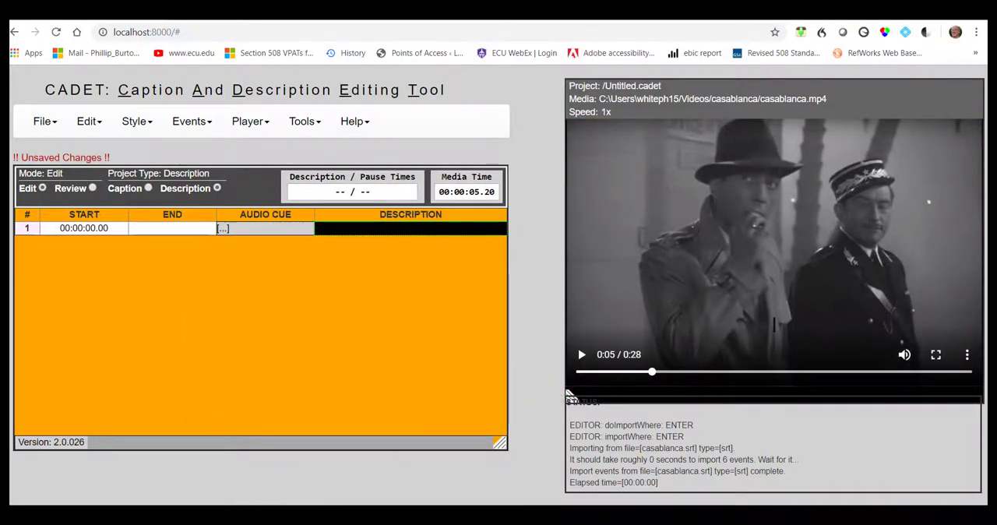
pyautogui.write('It might be a g')
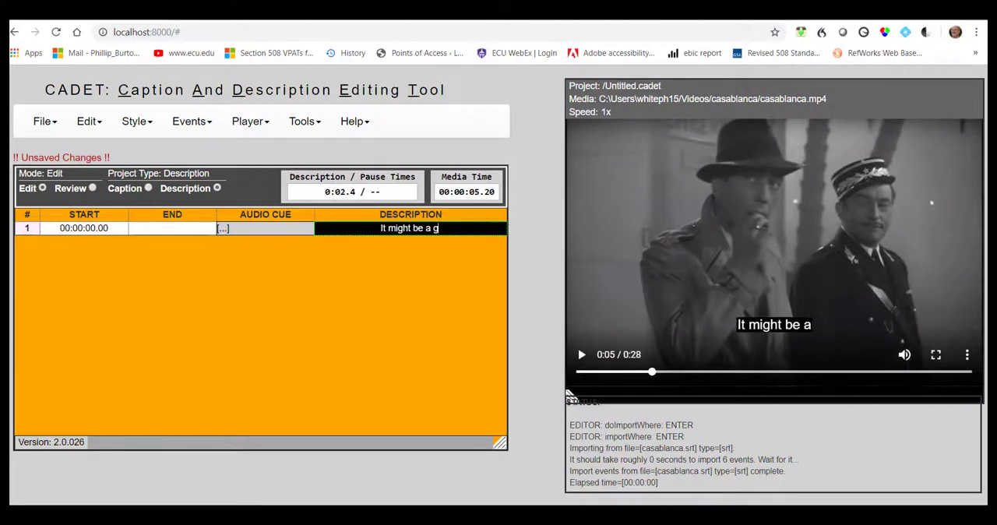
pyautogui.write('ood idea for you')
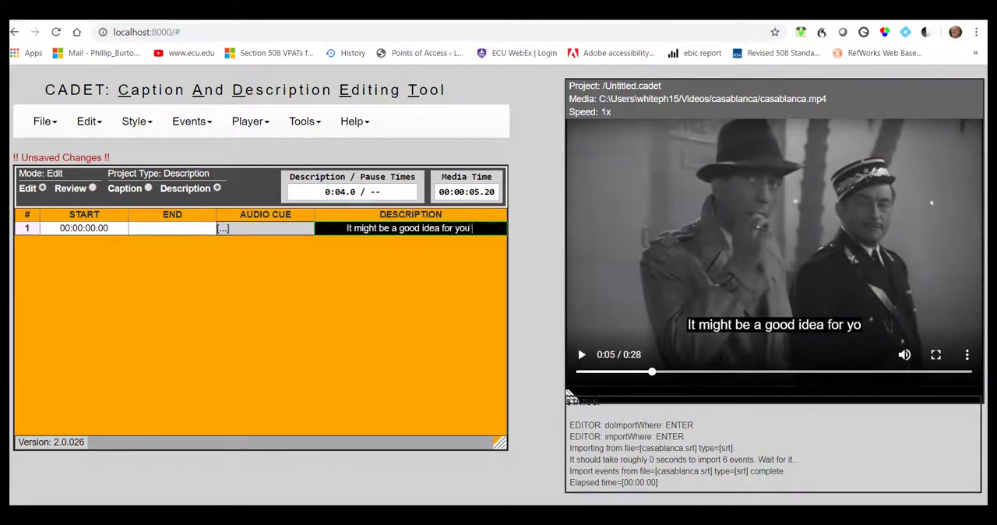
pyautogui.write(' to disappear from Casablanca for a w')
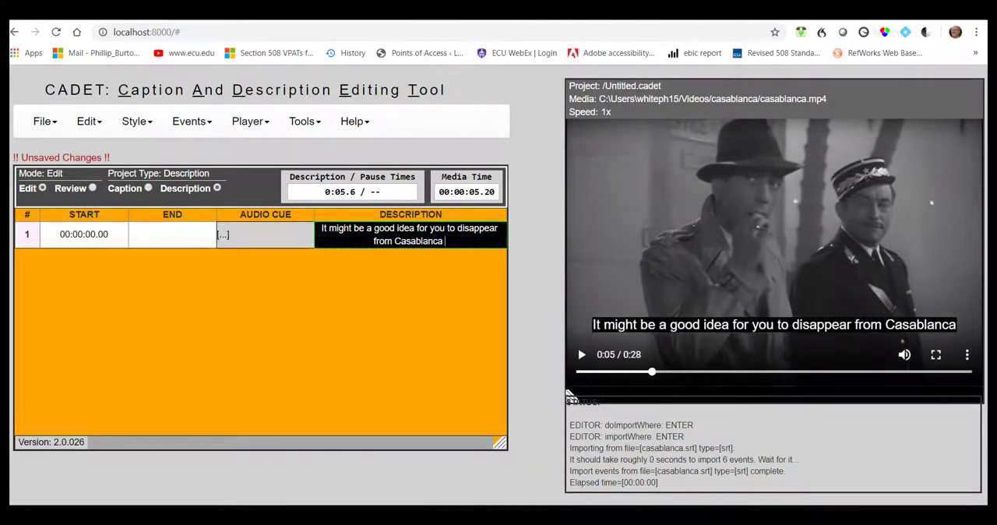
pyautogui.write('ihle')
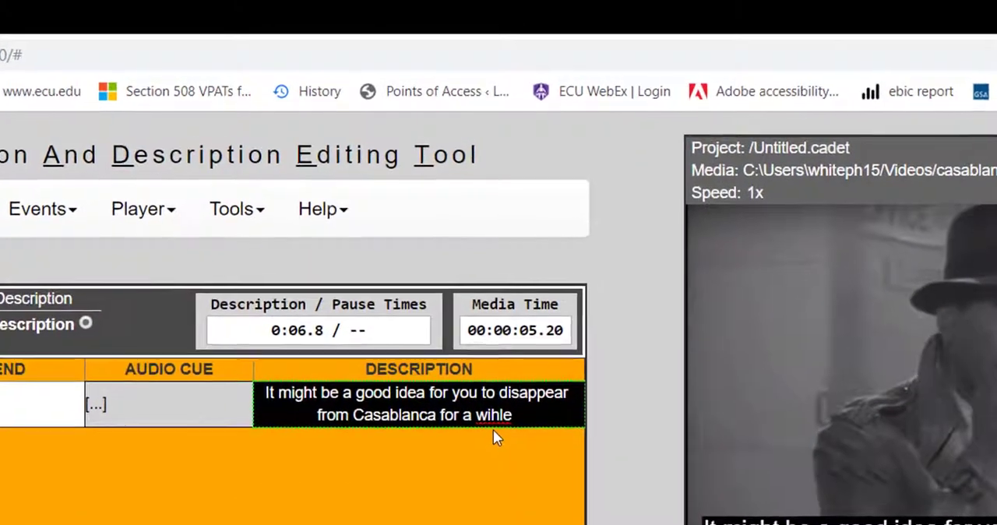
pyautogui.rightClick(494, 424)
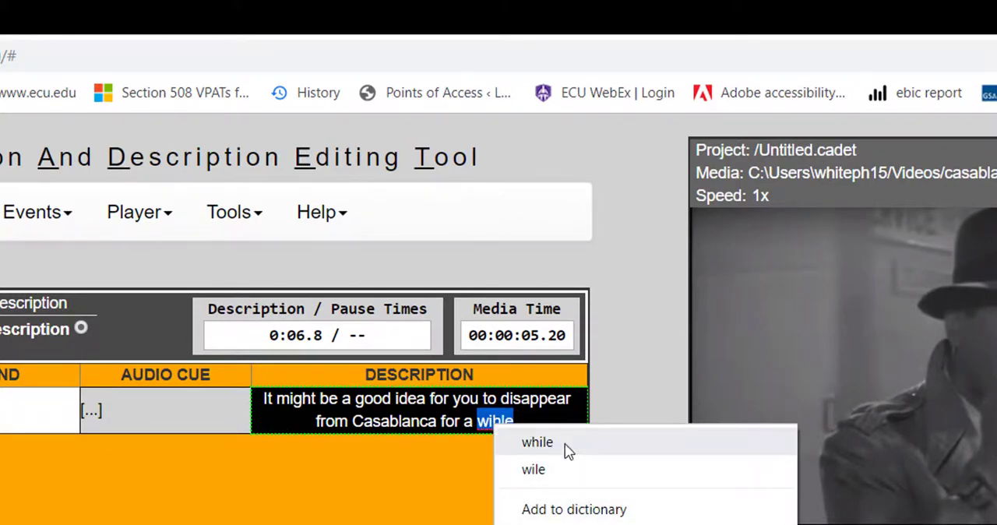
pyautogui.click(537, 442)
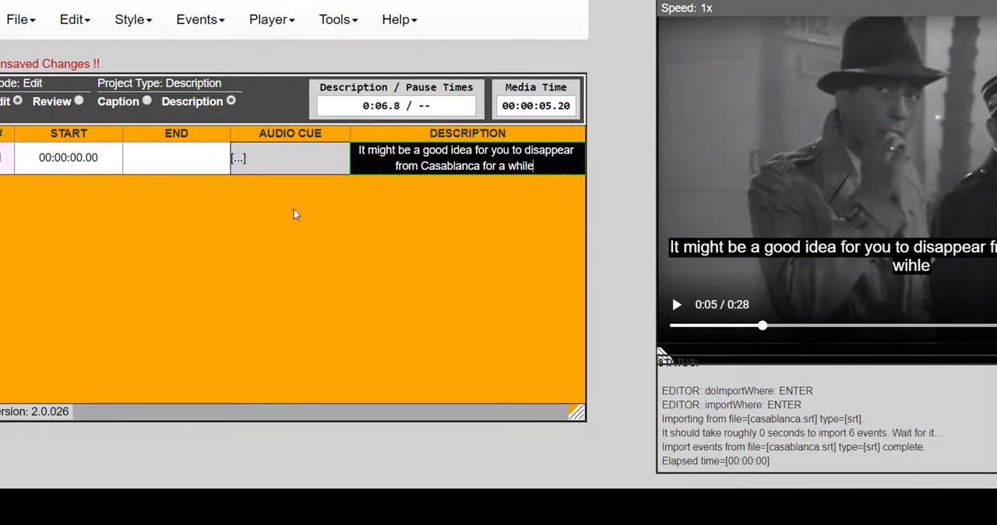
# Step: Set the first row's end time to the paused playback position, 00:00:05.20
pyautogui.click(204, 25)
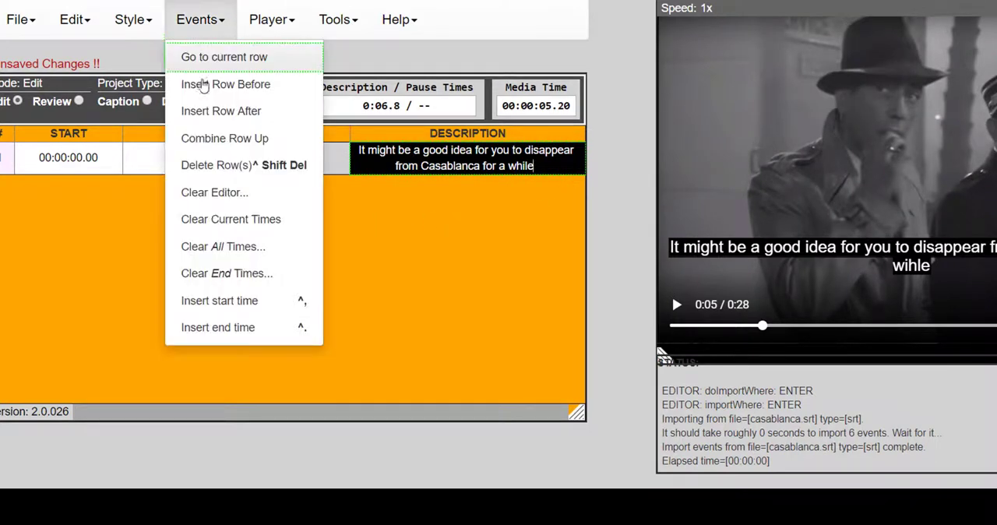
pyautogui.click(211, 327)
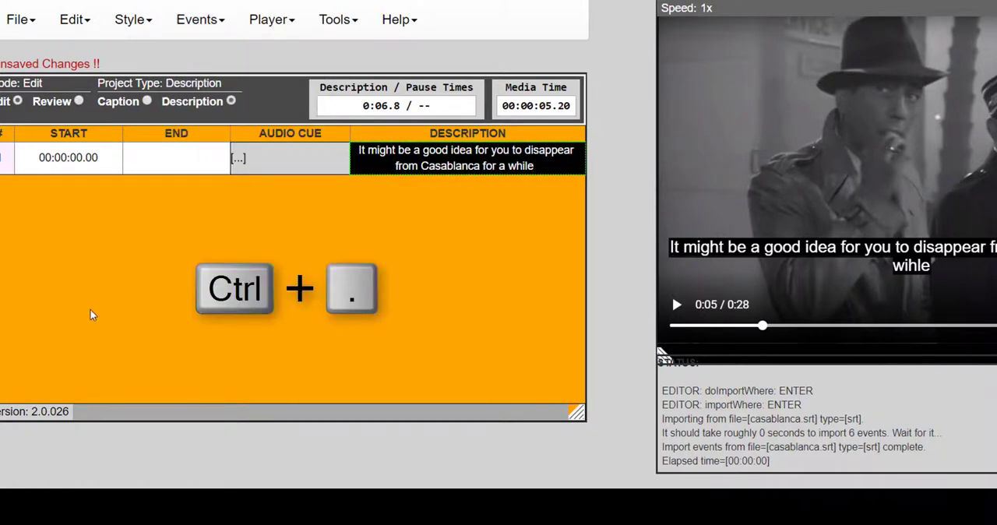
pyautogui.hotkey('ctrl', '.')
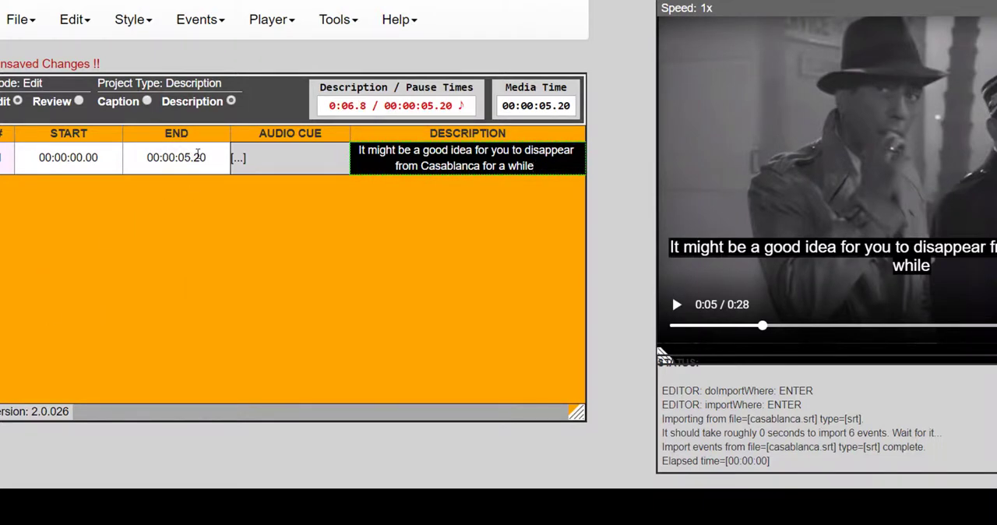
# Step: Insert a row after the first one and set its start time to 00:00:05.20
pyautogui.click(197, 22)
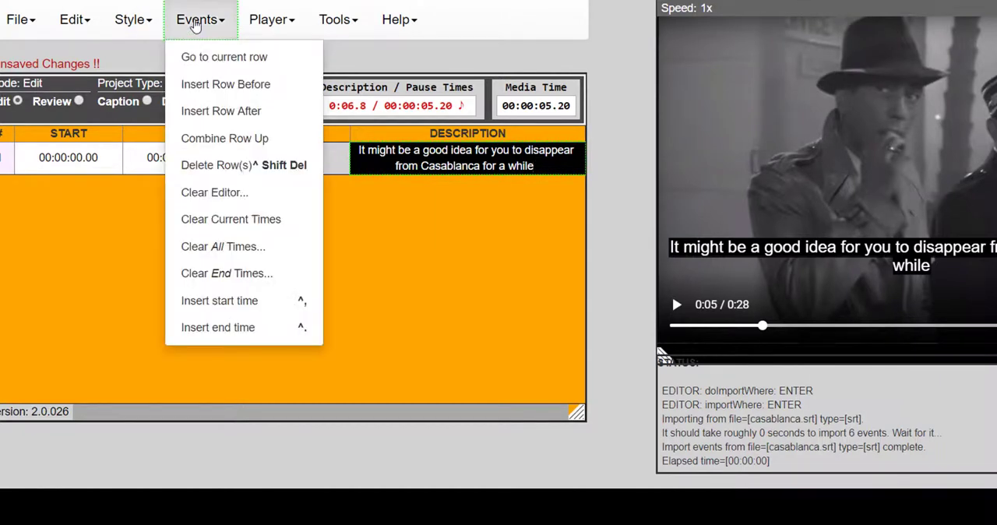
pyautogui.click(234, 115)
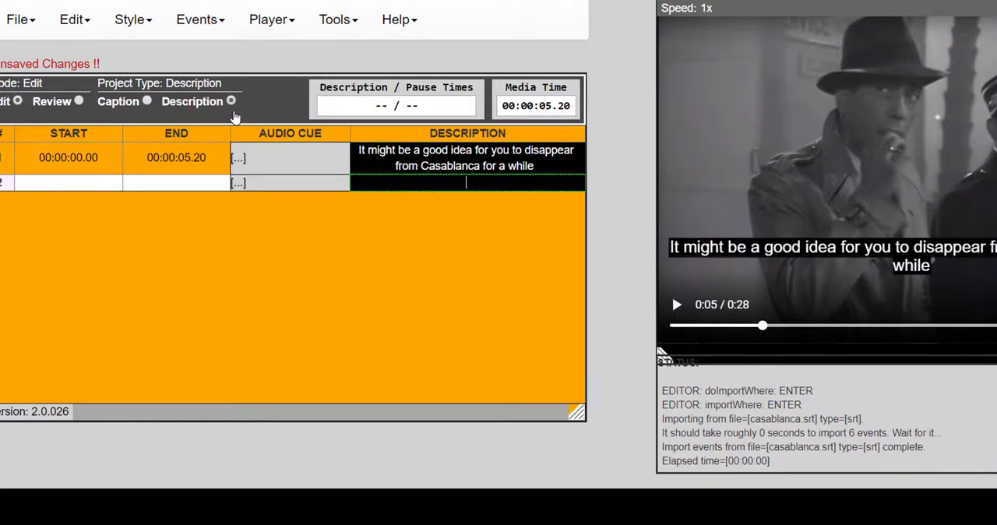
pyautogui.click(190, 28)
pyautogui.click(218, 303)
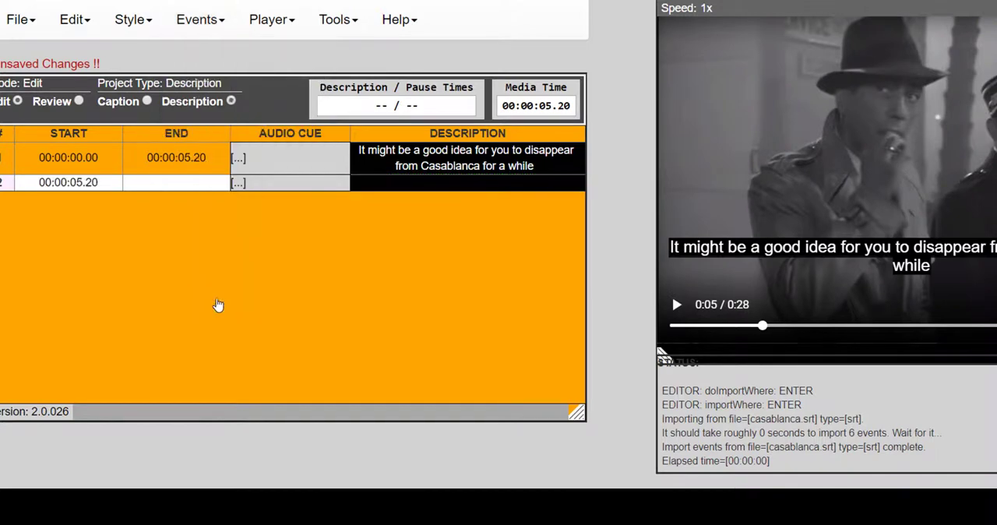
# Step: Play the clip to 00:00:07.97 and enter "There's a free french garrison over at brothwerville" in row 2
pyautogui.click(676, 306)
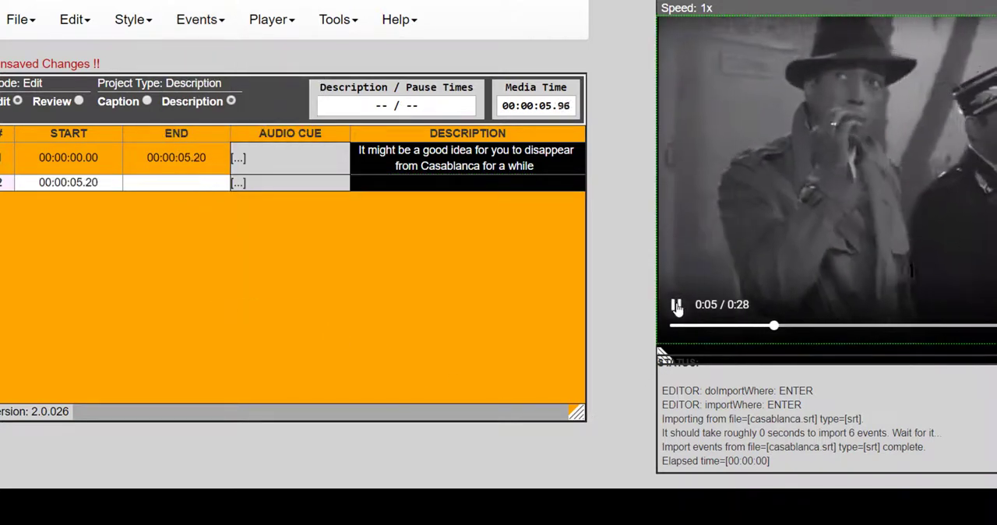
pyautogui.click(676, 306)
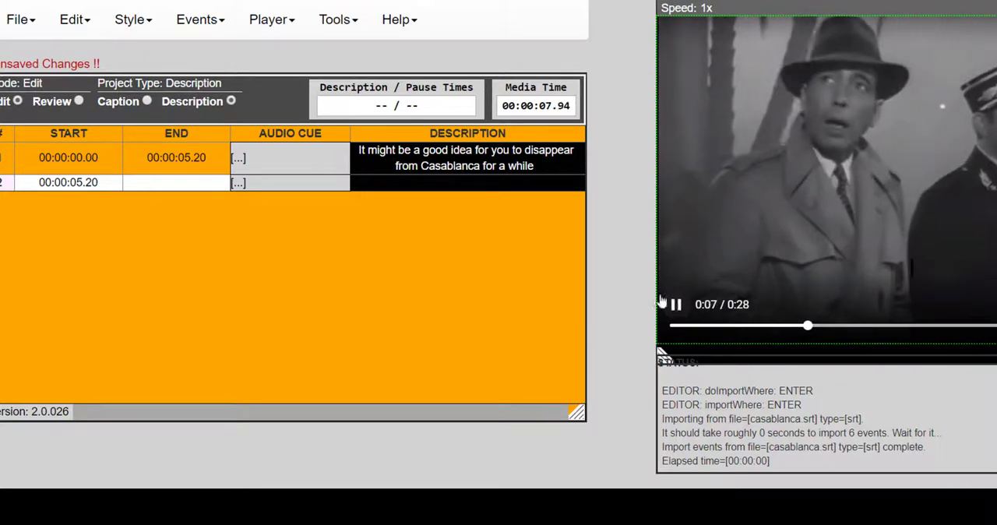
pyautogui.click(463, 182)
pyautogui.write("There's a free fr")
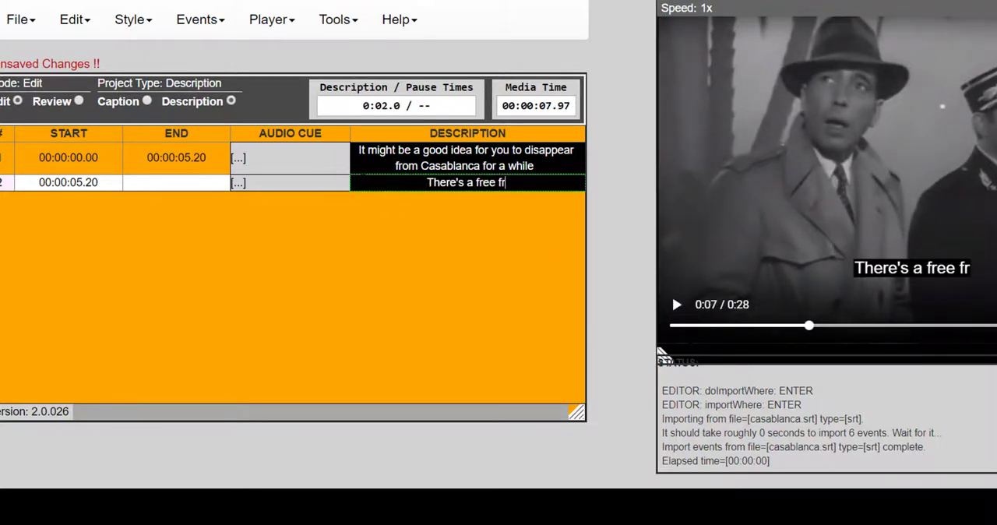
pyautogui.write('ench garrison over at brothwer')
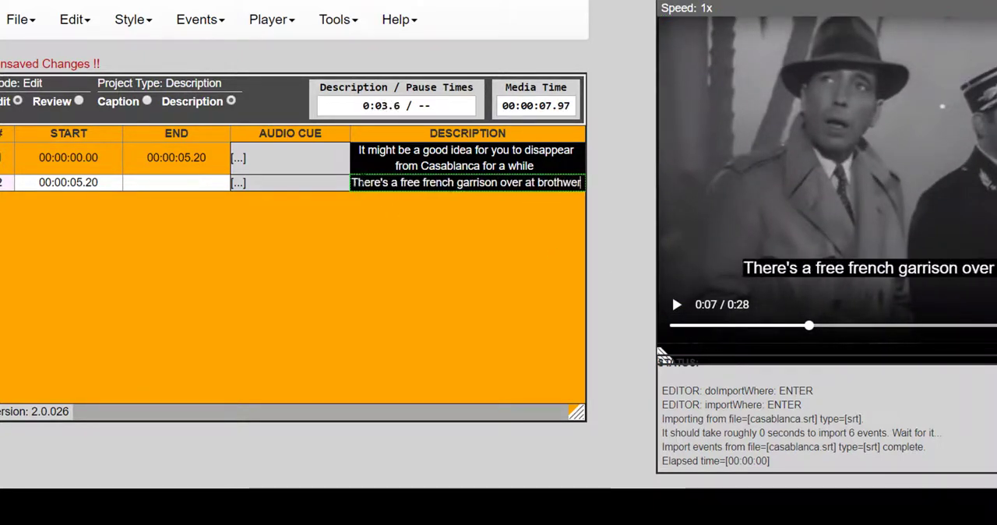
pyautogui.write('ville')
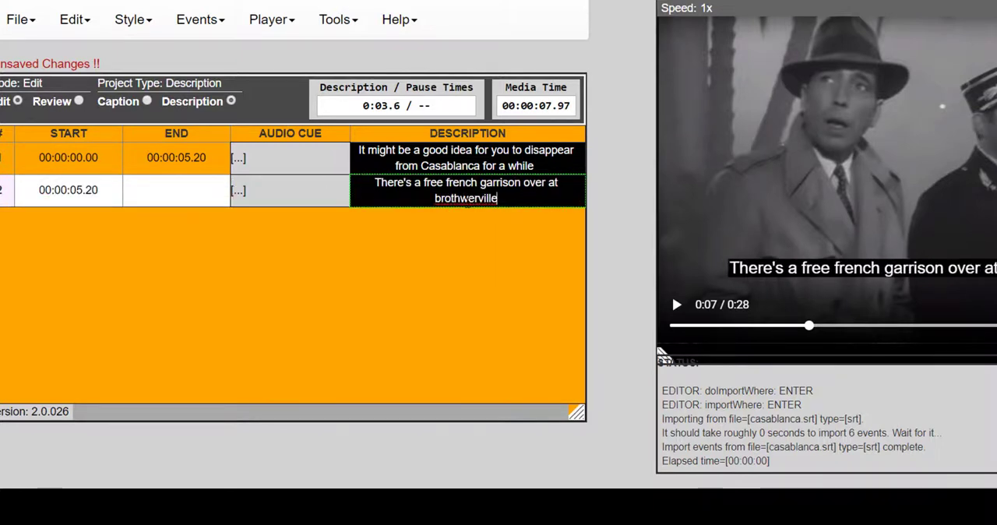
# Step: Correct the place name in row 2 to "brotherville" and set the row's end time to the paused position, 00:00:07.97
pyautogui.rightClick(460, 200)
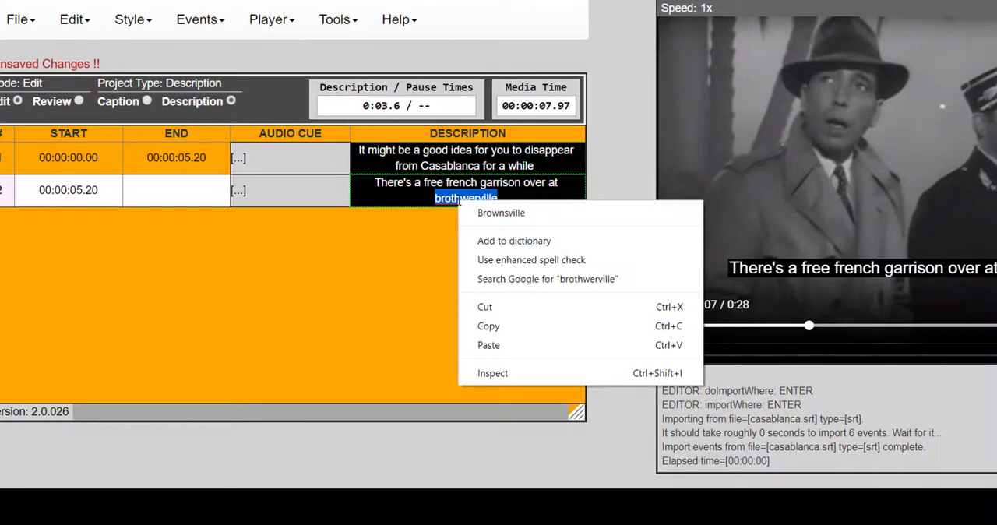
pyautogui.click(434, 219)
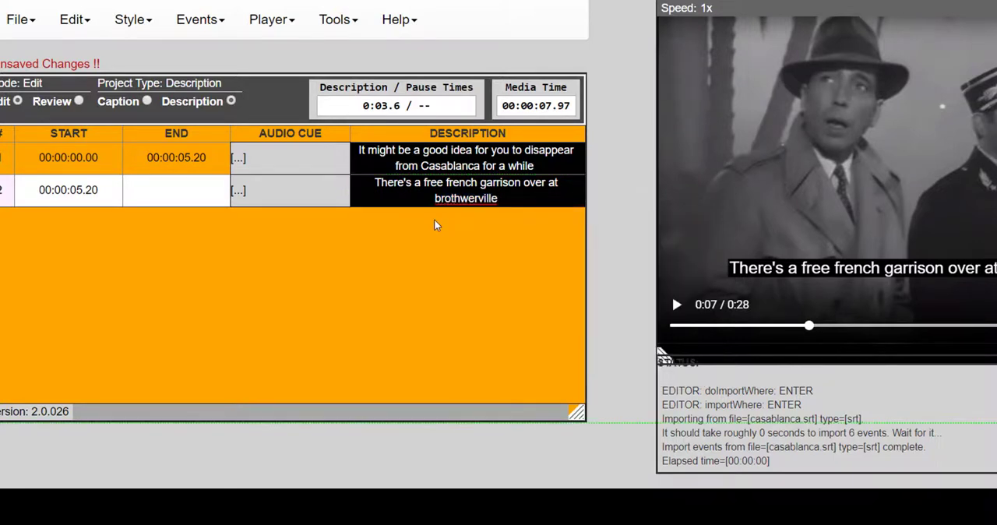
pyautogui.click(468, 195)
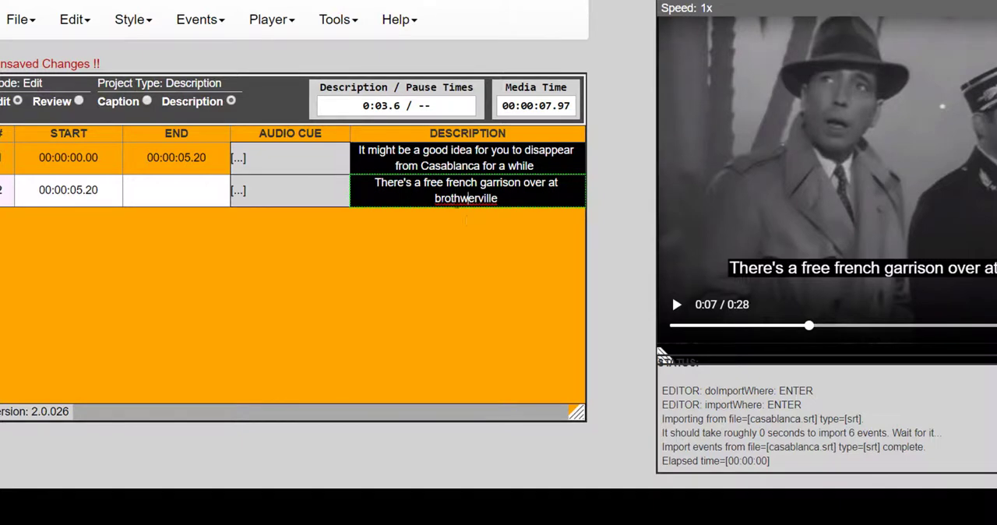
pyautogui.press('BackSpace')
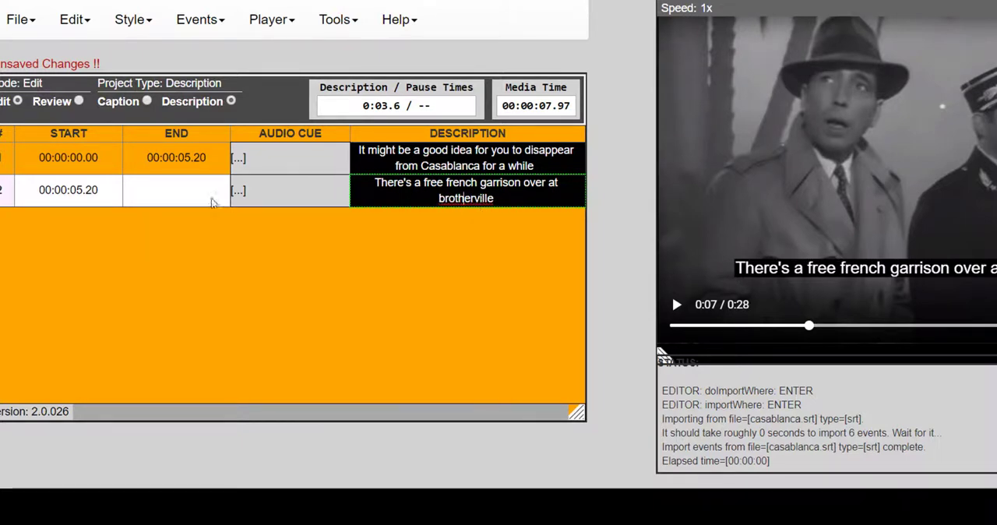
pyautogui.press('End')
pyautogui.click(200, 20)
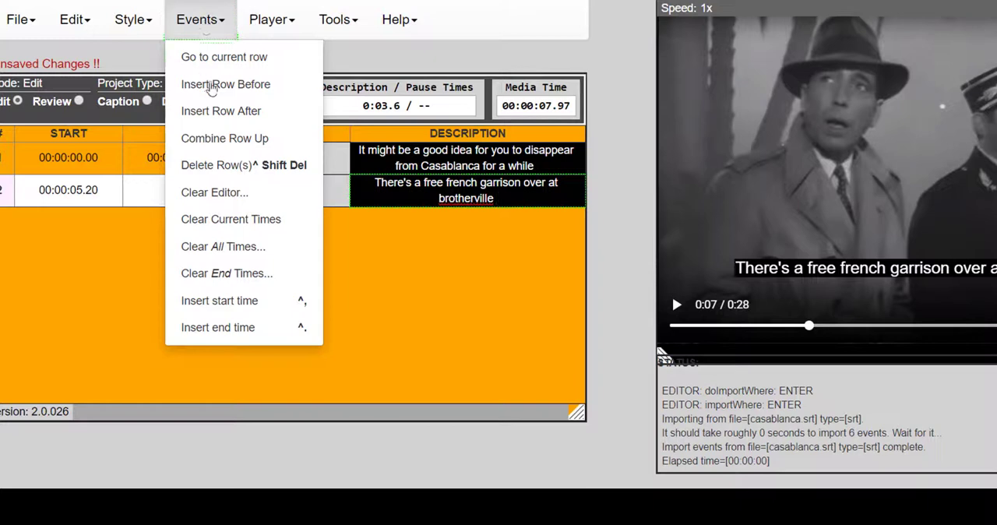
pyautogui.click(210, 328)
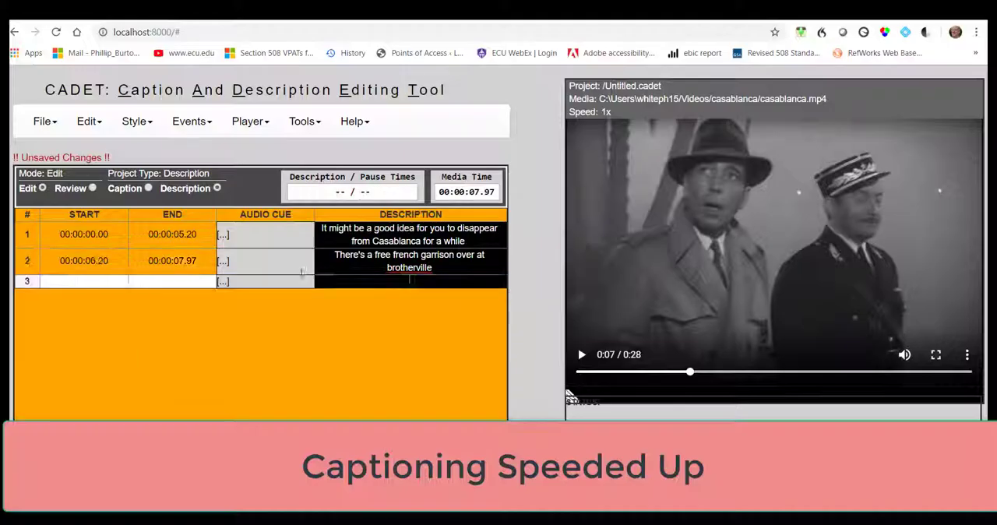
# Step: Write "I could be induced to arrange a passage" in row 3, timed from 00:00:07.98 to 00:00:10.39
pyautogui.click(413, 281)
pyautogui.write('I could be arrange')
pyautogui.press('BackSpace')
pyautogui.press('BackSpace')
pyautogui.press('BackSpace')
pyautogui.press('BackSpace')
pyautogui.press('BackSpace')
pyautogui.press('BackSpace')
pyautogui.press('BackSpace')
pyautogui.write('induced to arrange a passage')
pyautogui.click(205, 205)
# Step: Write "by letter of transit" in row 4, timed from 00:00:10.40 to 00:00:11.65
pyautogui.click(411, 295)
pyautogui.write('by let')
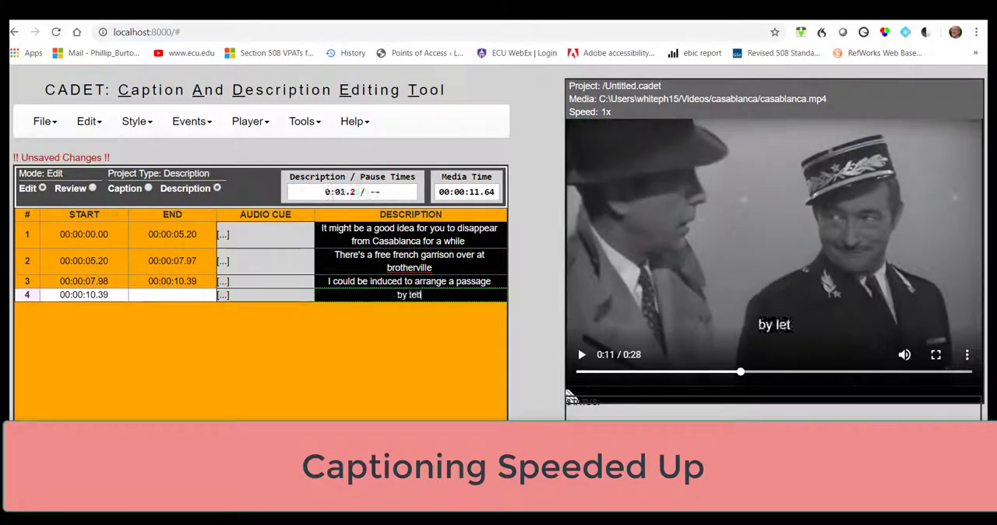
pyautogui.write('ter of transit')
pyautogui.click(192, 121)
pyautogui.click(207, 198)
# Step: Write "I could use a trip" in row 5, timed from 00:00:11.66 to 00:00:13.59
pyautogui.write('I could use a trip')
pyautogui.click(191, 121)
pyautogui.click(207, 198)
# Step: Write "It doesn't matter what I bet you, you still owe me 10,000 franks" in row 6, timed from 00:00:13.58 to 00:00:17.05
pyautogui.click(410, 323)
pyautogui.write("It doesn't matter what I bet you, you still owe me 10,00")
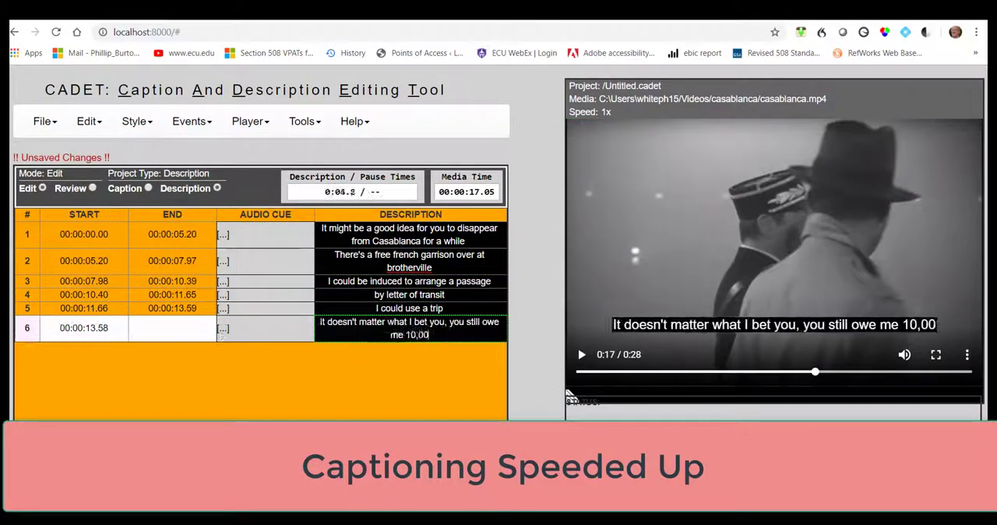
pyautogui.write('0 franks')
pyautogui.click(191, 122)
pyautogui.click(207, 198)
# Step: Write "and that 10,000 franks should pay our expenses" in row 7, timed from 00:00:17.06 to 00:00:19.94
pyautogui.click(581, 355)
pyautogui.click(410, 349)
pyautogui.write('and that 10,000 franks should pay our expenses')
pyautogui.click(191, 122)
pyautogui.click(207, 198)
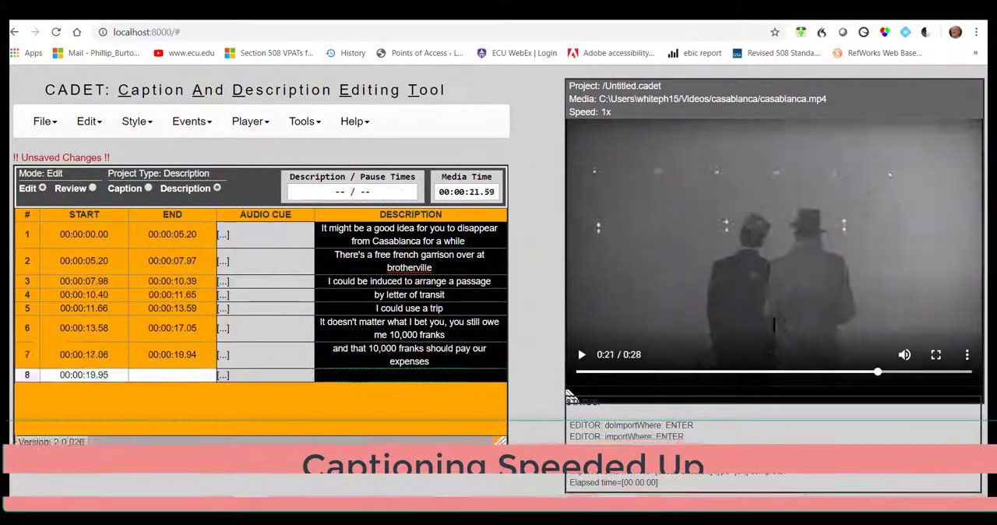
# Step: Write "Our Expenses, Um-mm" in row 8, timed from 00:00:19.95 to 00:00:21.59
pyautogui.click(410, 375)
pyautogui.write('Our Expenses, Ummm')
pyautogui.click(192, 121)
pyautogui.click(207, 198)
# Step: Write "Louie, I think this is the beginning of a beautiful friendship" in row 9, timed 00:00:22.00 to 00:00:26.55, and move playback near the clip's end
pyautogui.click(410, 395)
pyautogui.write('Louie, I think this is the beginning of a beautiful friendship')
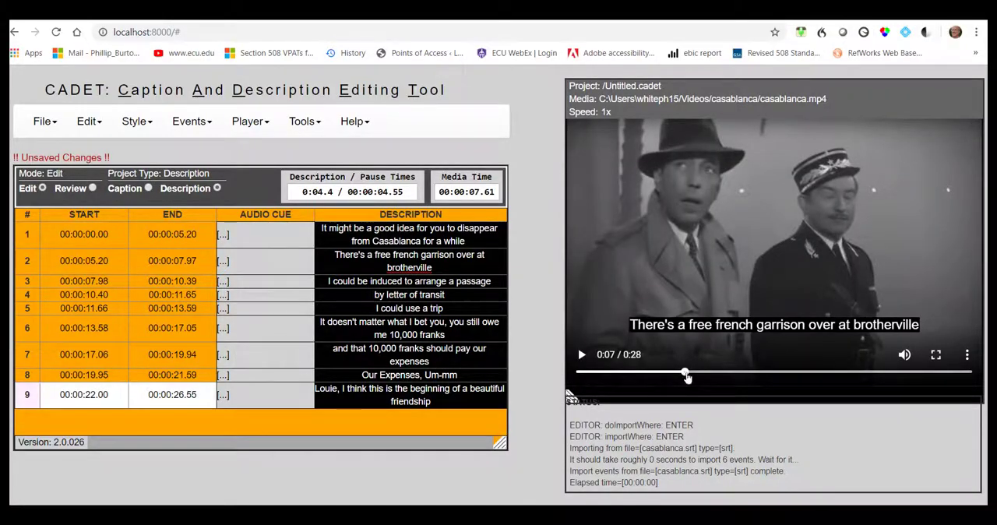
pyautogui.moveTo(686, 376); pyautogui.dragTo(963, 373)
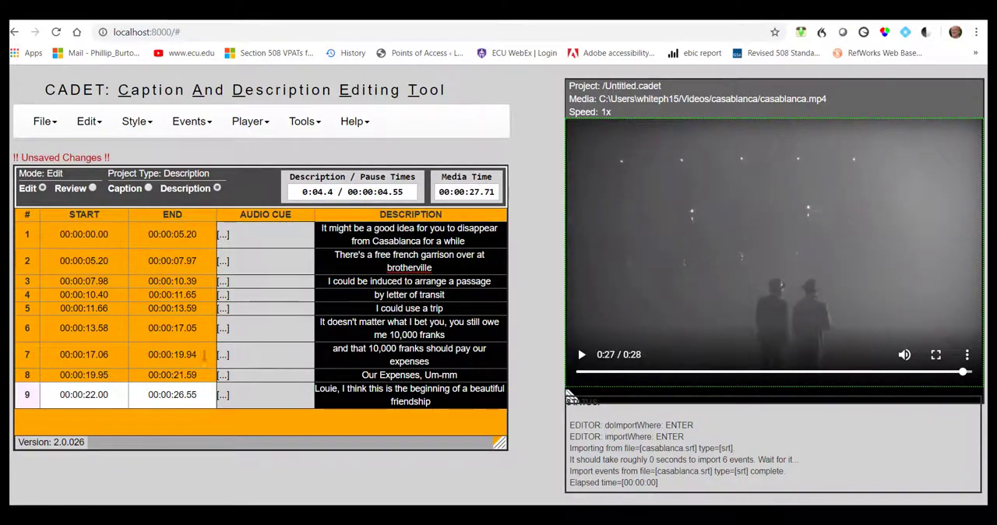
# Step: Open the timed-text export and examine the available export types, including SRT
pyautogui.click(43, 125)
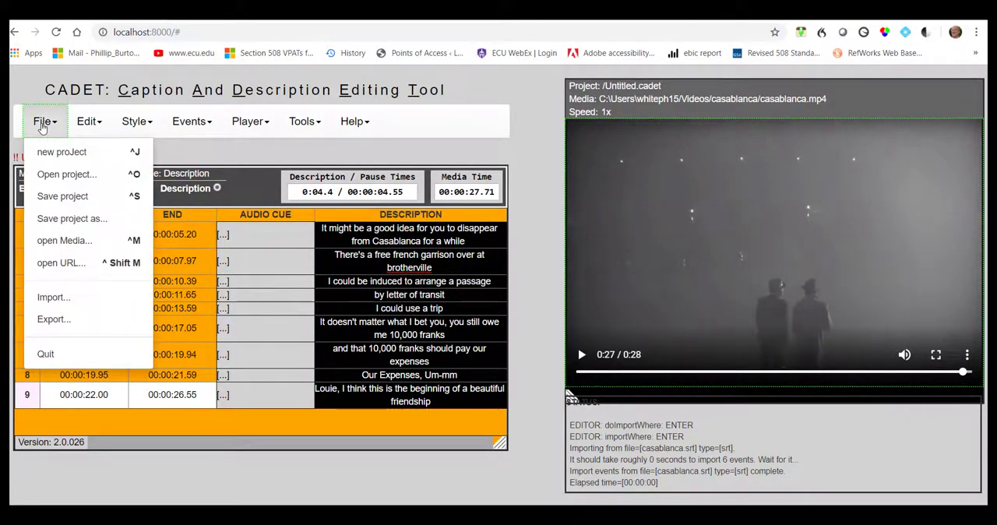
pyautogui.click(51, 319)
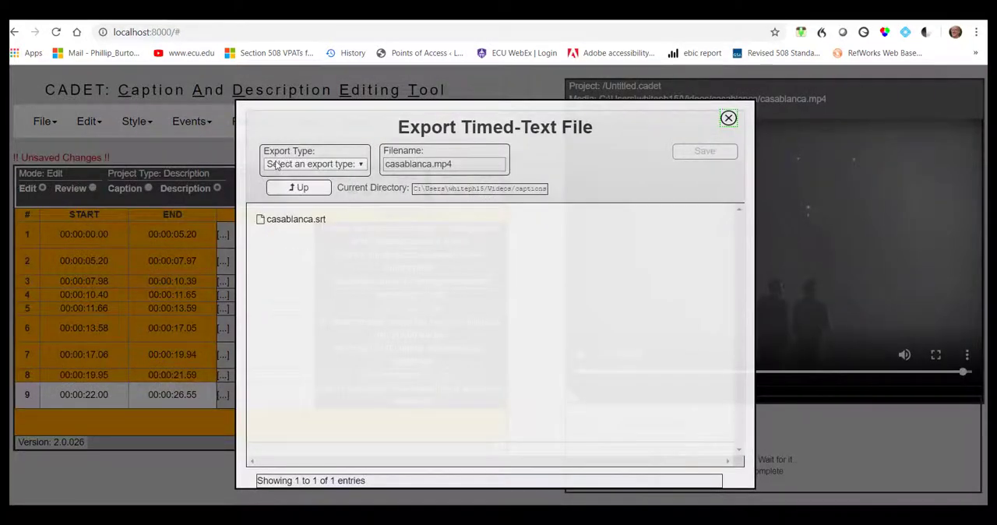
pyautogui.click(360, 165)
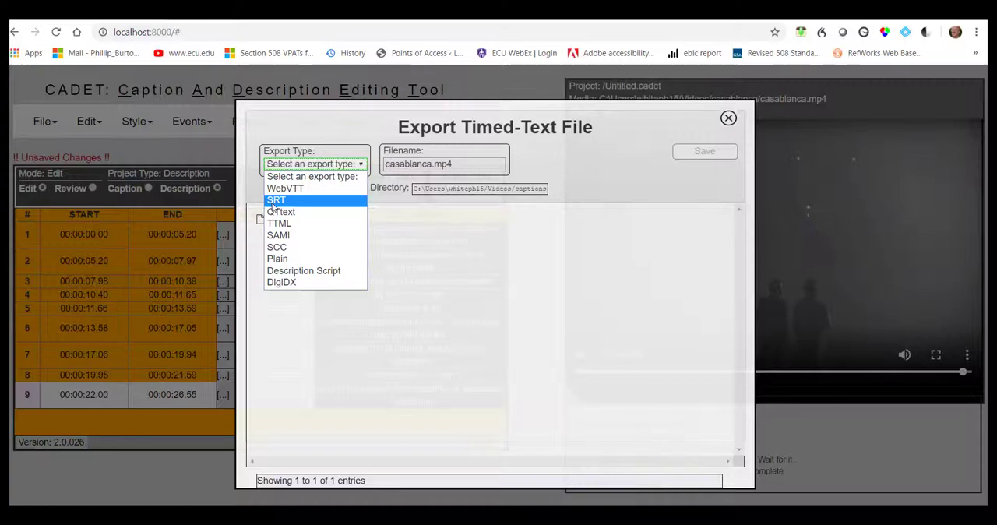
pyautogui.click(274, 201)
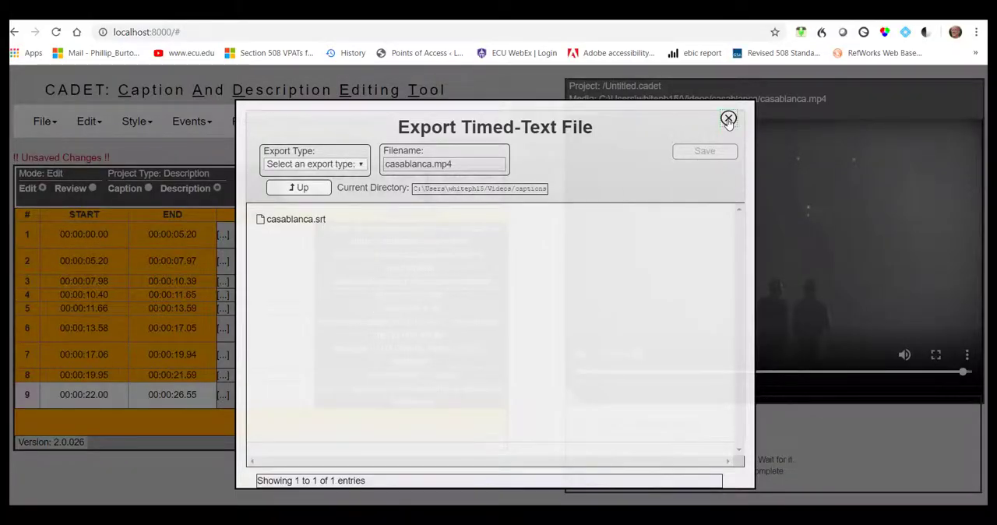